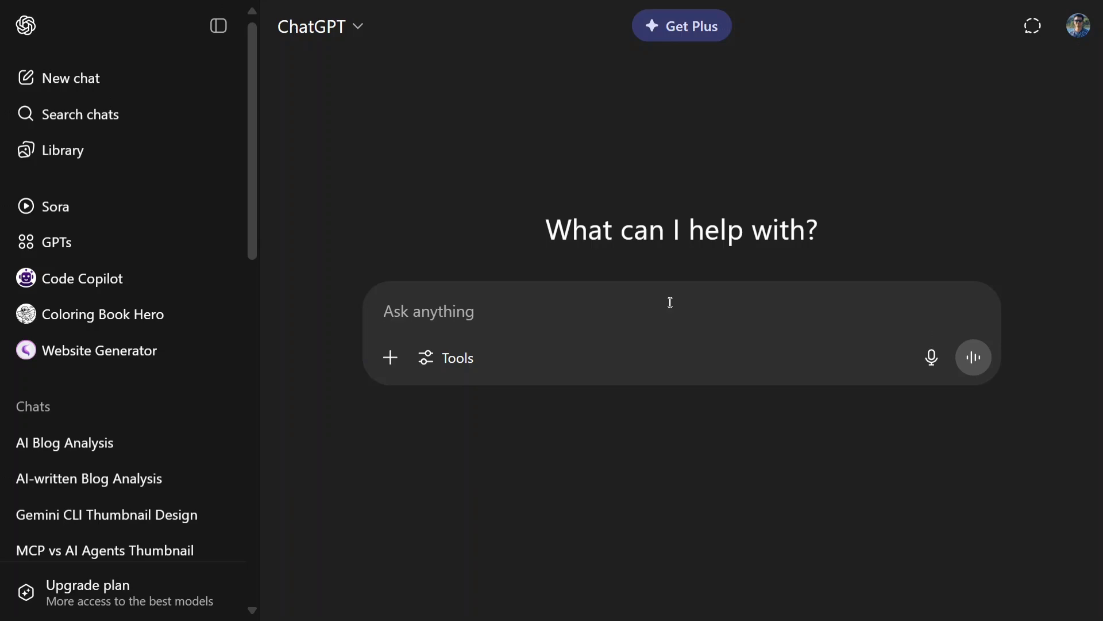
Dictate and send a recipe request using carrots, brinjal and something sweet, then read the curry reply.
{"action": "key", "text": "ctrl+super"}
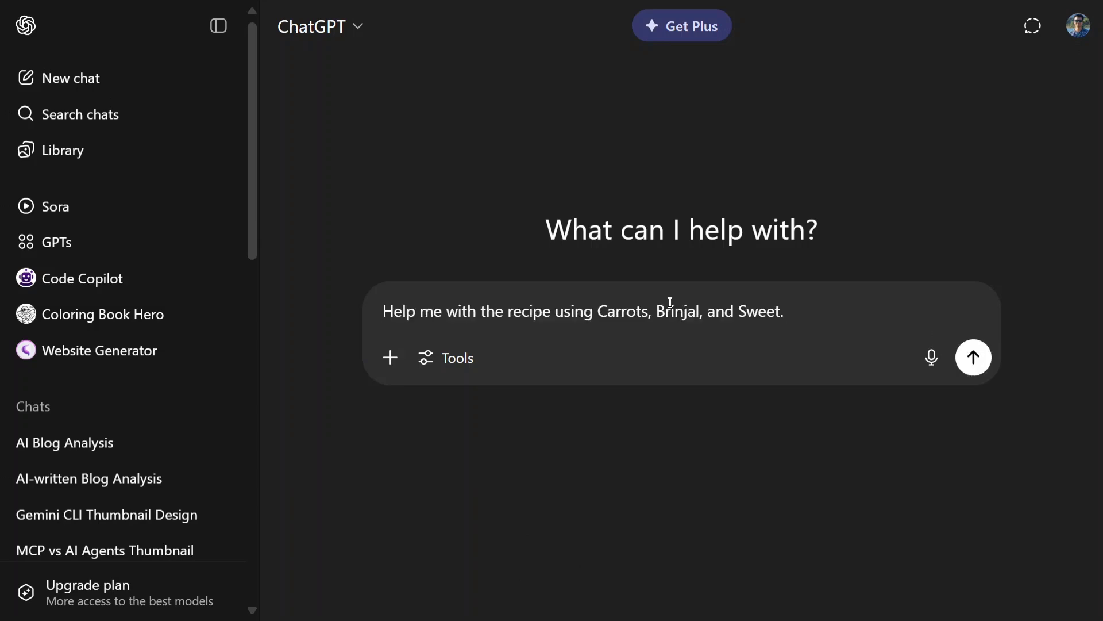
{"action": "key", "text": "Return"}
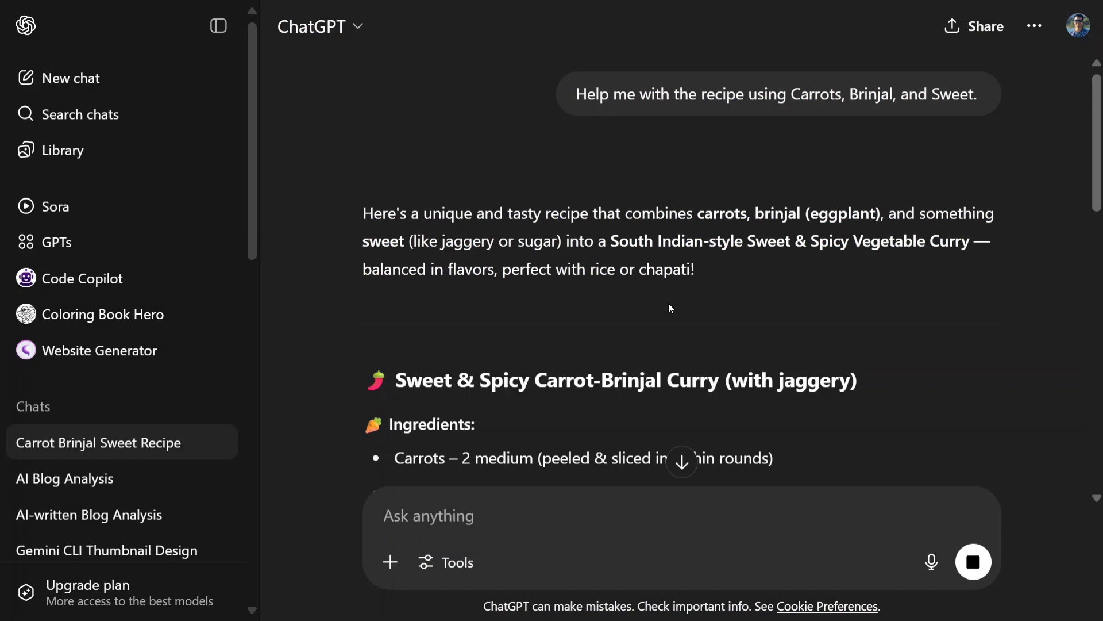
{"action": "scroll", "coordinate": [669, 308], "scroll_direction": "down", "scroll_amount": 2}
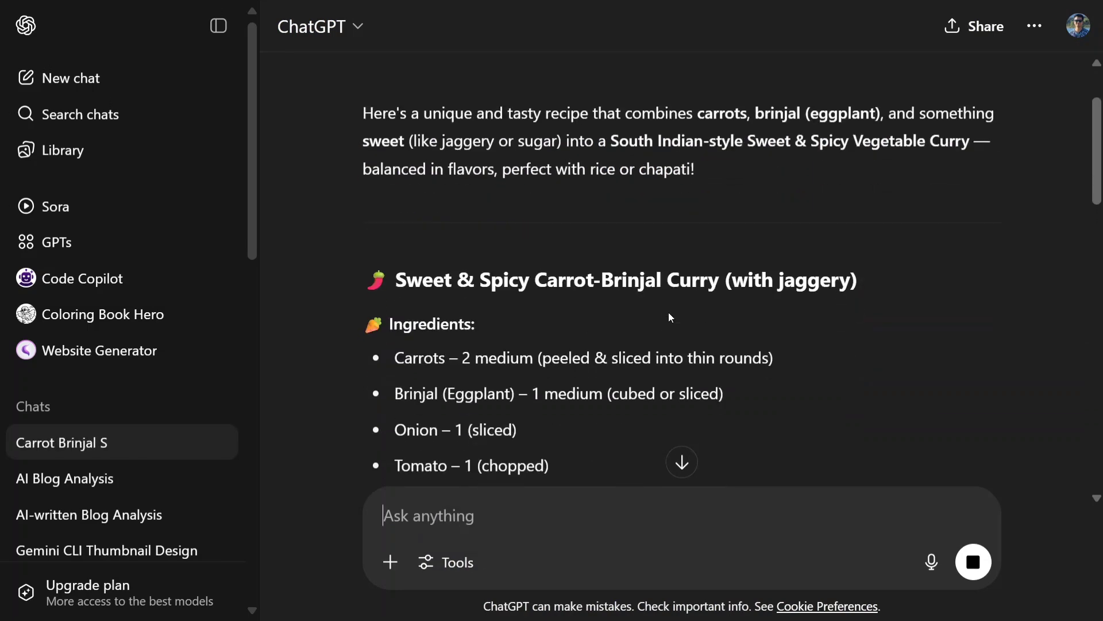
{"action": "scroll", "coordinate": [669, 314], "scroll_direction": "down", "scroll_amount": 4}
{"action": "scroll", "coordinate": [668, 315], "scroll_direction": "down", "scroll_amount": 15}
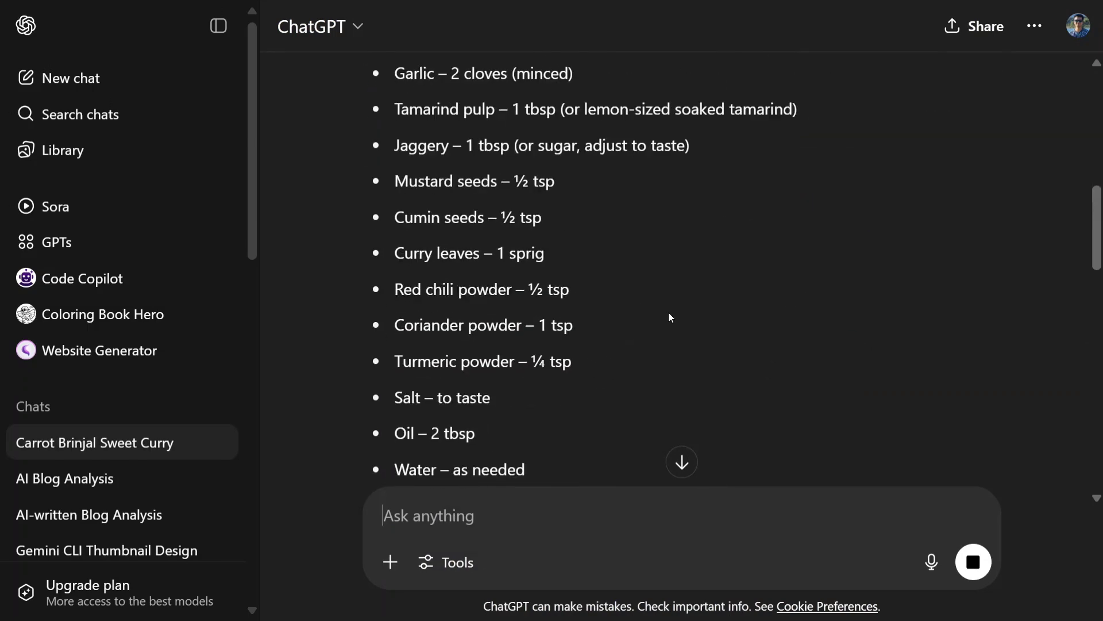
{"action": "scroll", "coordinate": [668, 312], "scroll_direction": "down", "scroll_amount": 6}
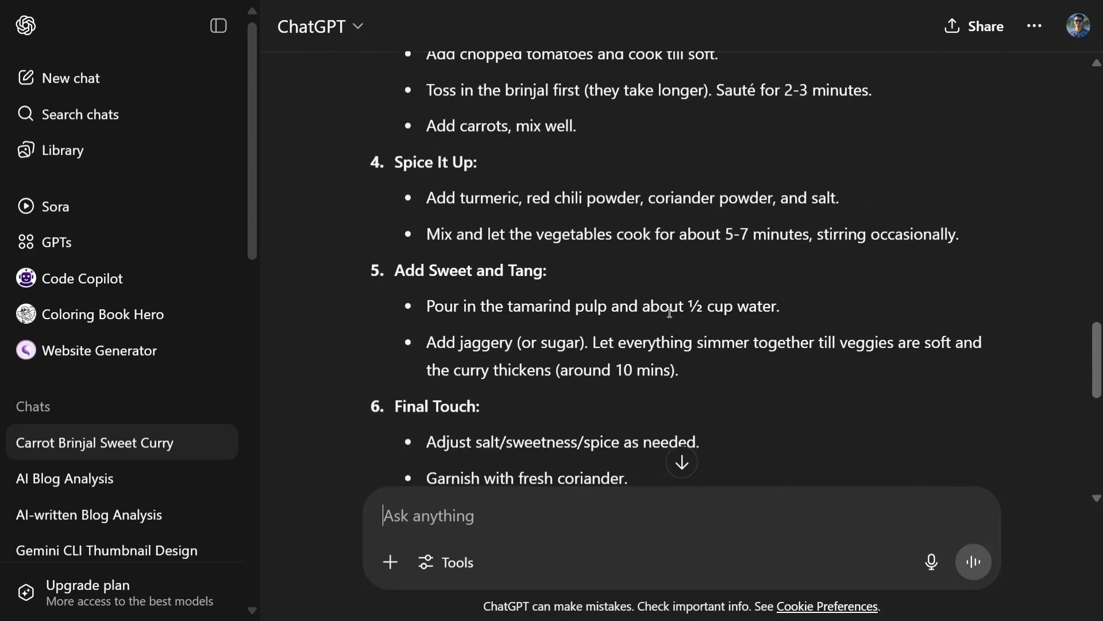
{"action": "scroll", "coordinate": [670, 312], "scroll_direction": "down", "scroll_amount": 7}
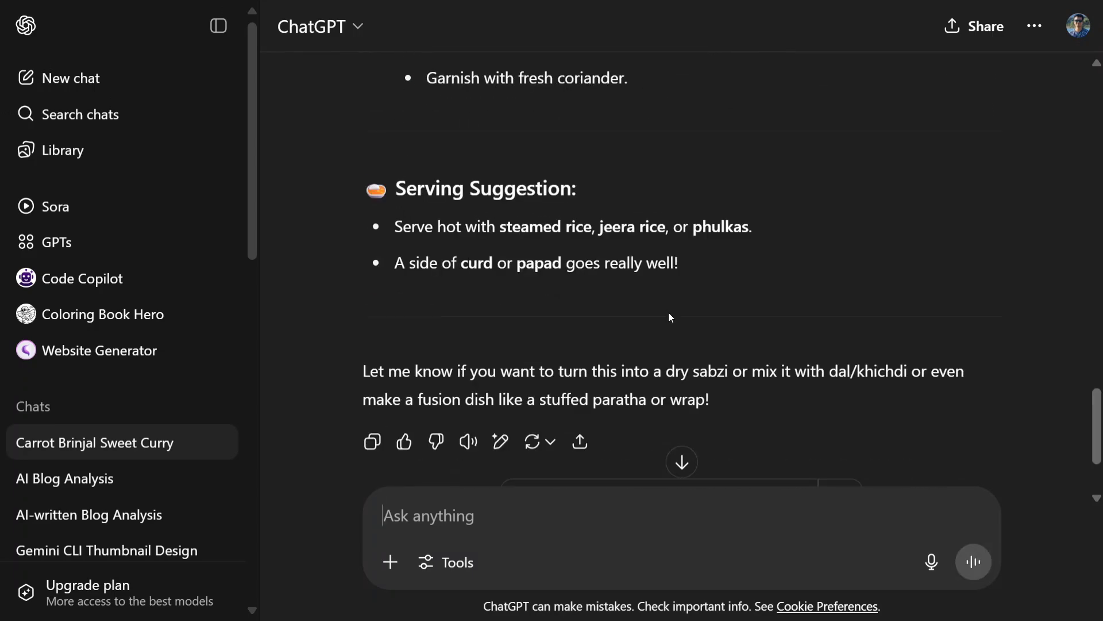
Describe a five-star hotel chef wanting 20-minute, high-protein, well-garnished recipes for US/UK guests in custom instructions.
{"action": "left_click", "coordinate": [1080, 34]}
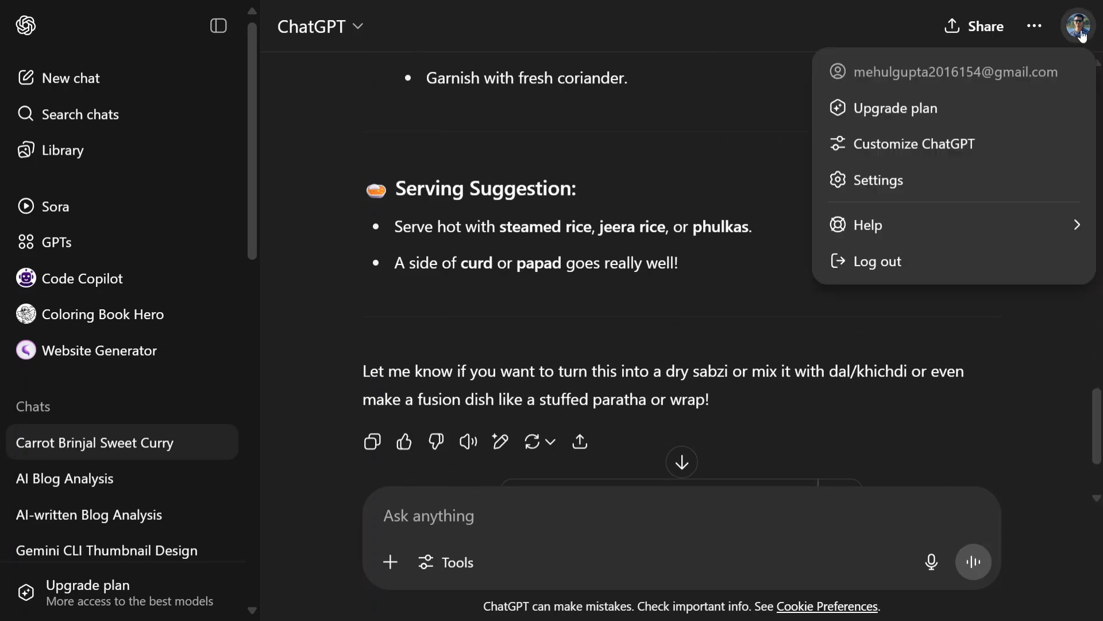
{"action": "left_click", "coordinate": [970, 145]}
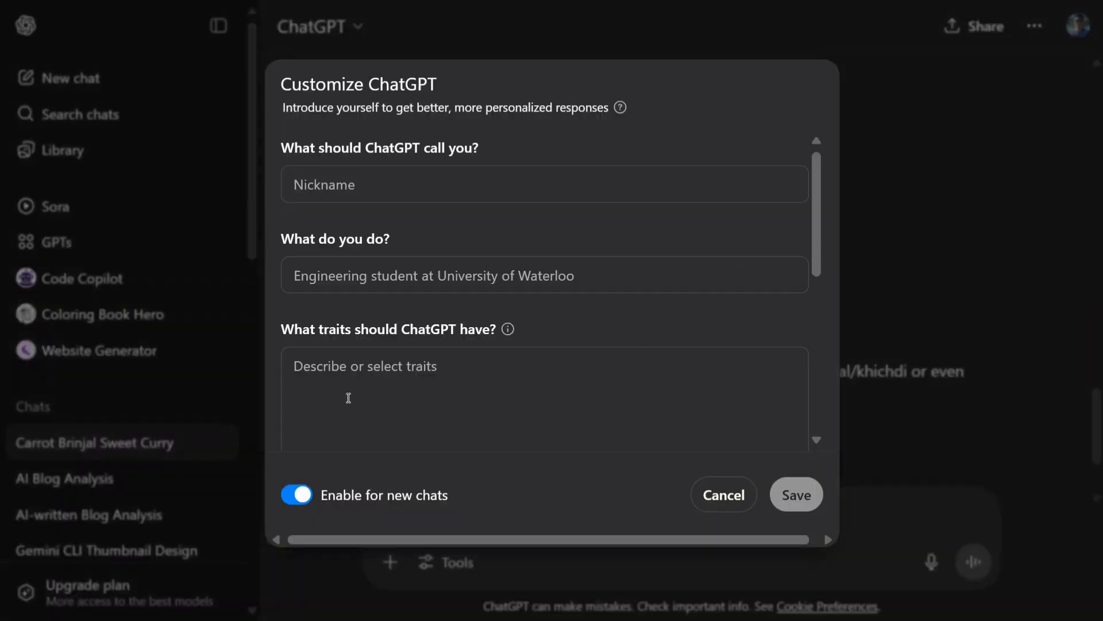
{"action": "scroll", "coordinate": [470, 290], "scroll_direction": "down", "scroll_amount": 7}
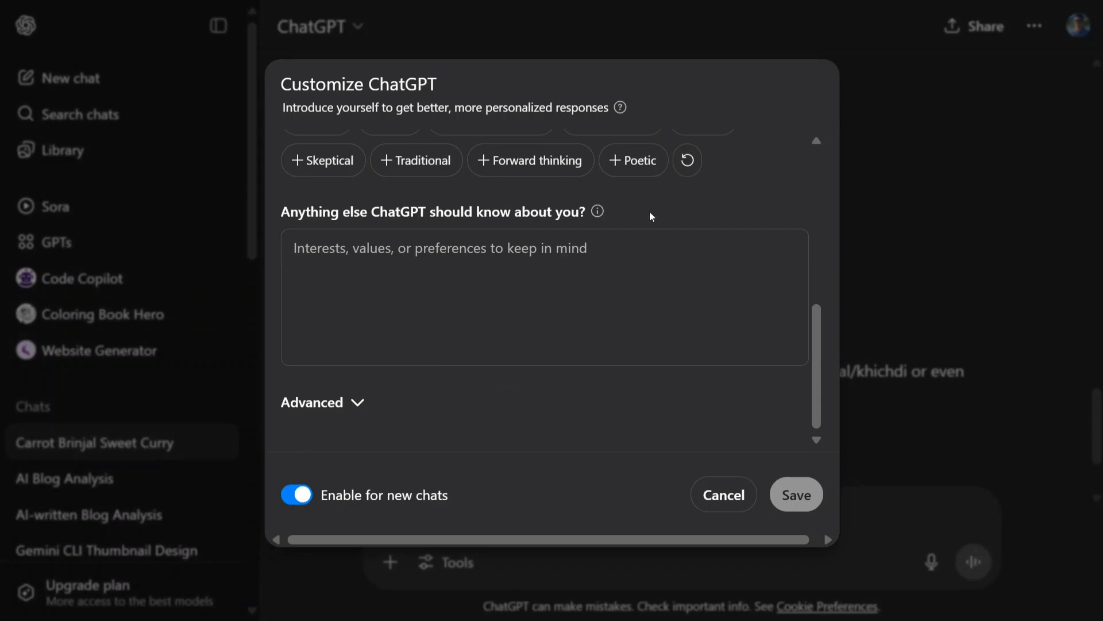
{"action": "left_click_drag", "start_coordinate": [650, 214], "coordinate": [298, 164]}
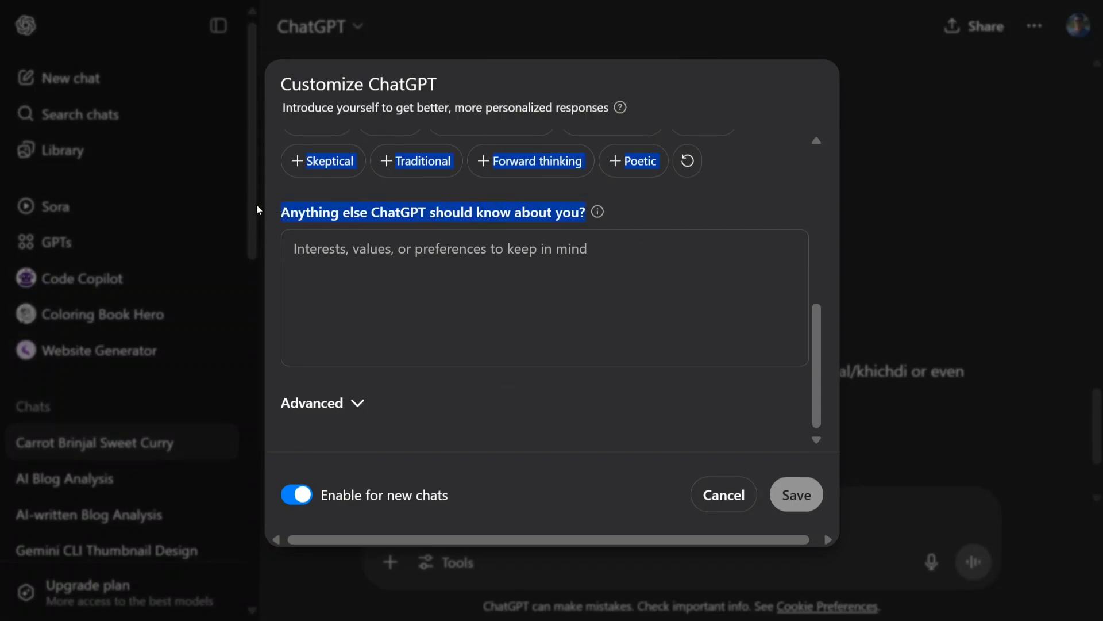
{"action": "left_click", "coordinate": [385, 252]}
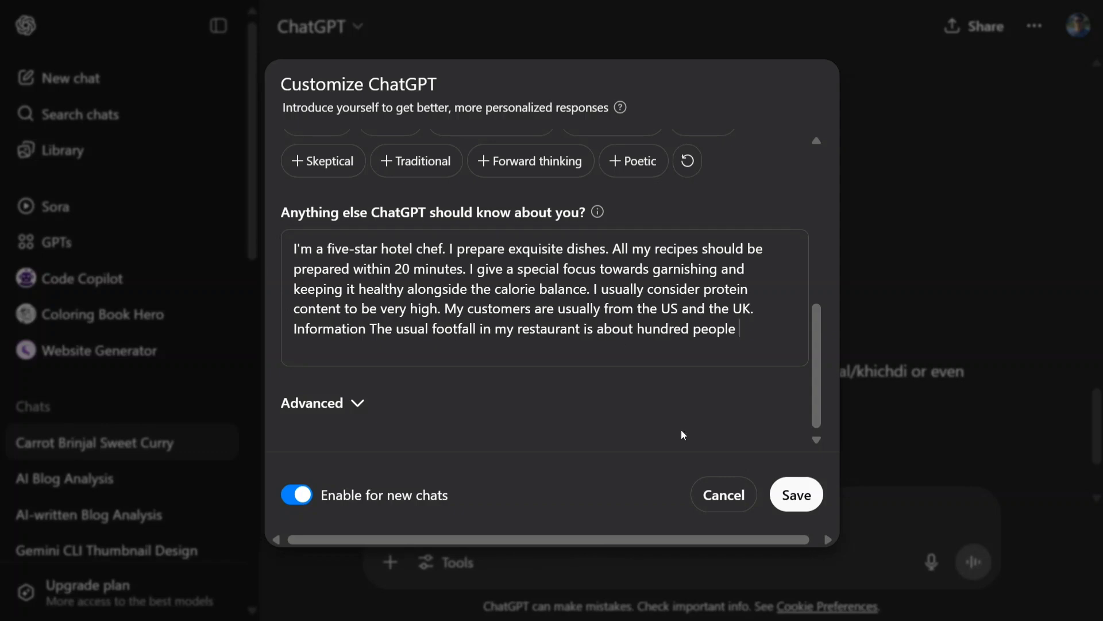
{"action": "left_click", "coordinate": [800, 496]}
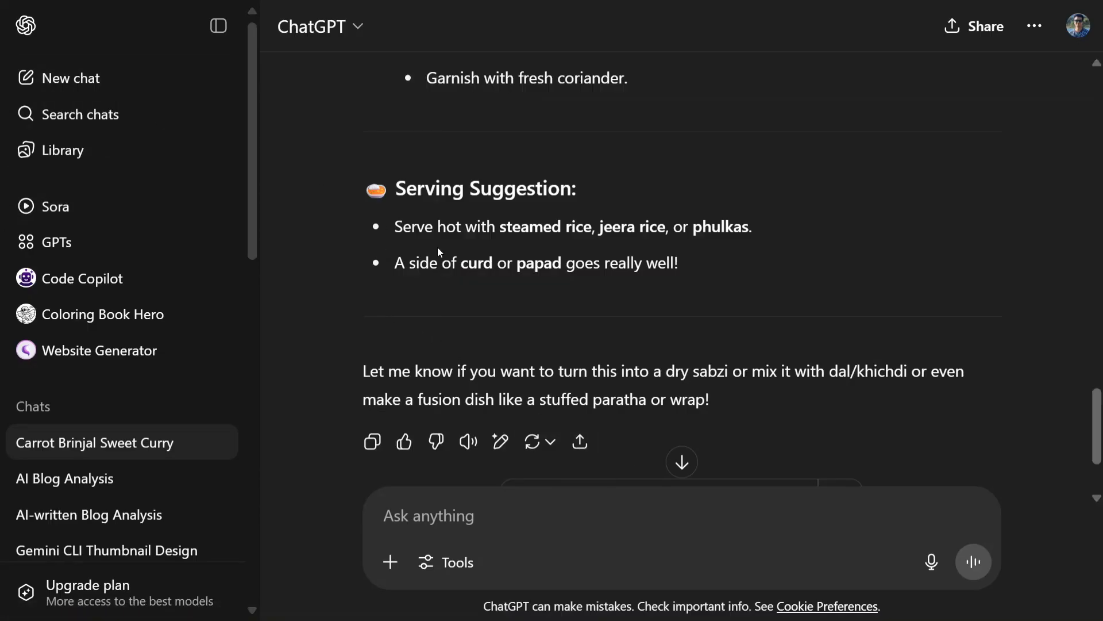
Copy the earlier carrot-brinjal recipe prompt and send it in a new chat.
{"action": "scroll", "coordinate": [437, 247], "scroll_direction": "up", "scroll_amount": 20}
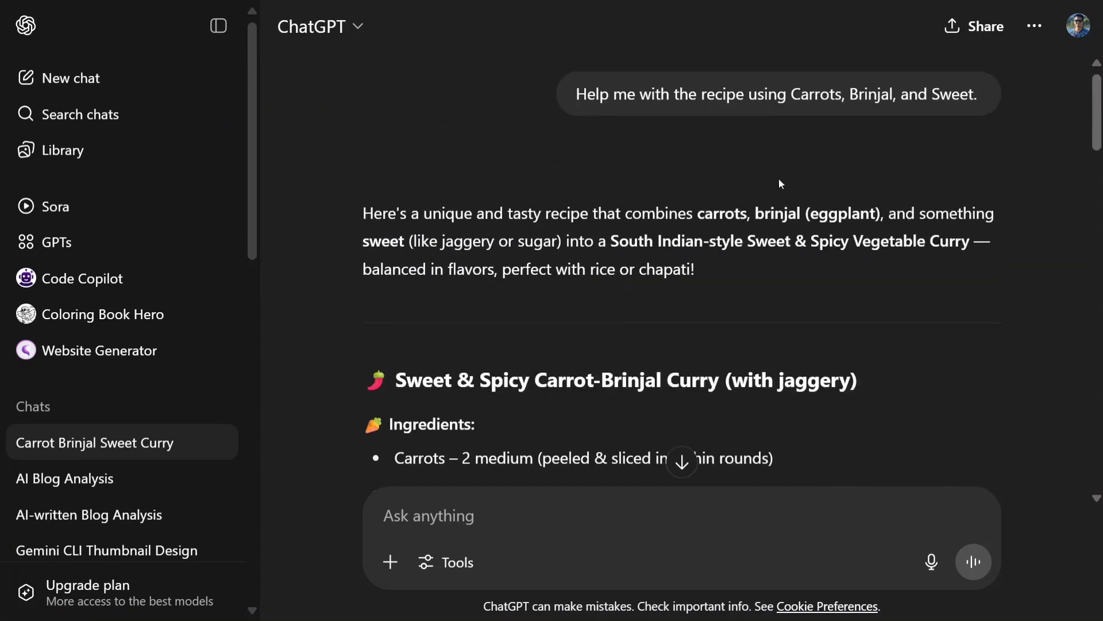
{"action": "left_click_drag", "start_coordinate": [977, 99], "coordinate": [546, 97]}
{"action": "key", "text": "ctrl+c"}
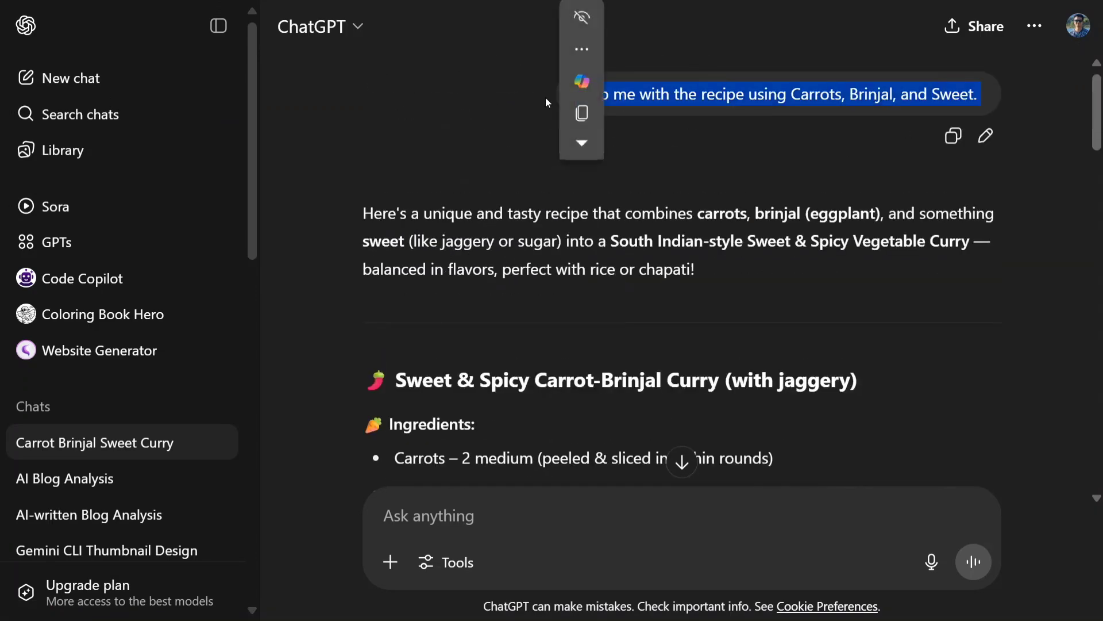
{"action": "left_click", "coordinate": [57, 80]}
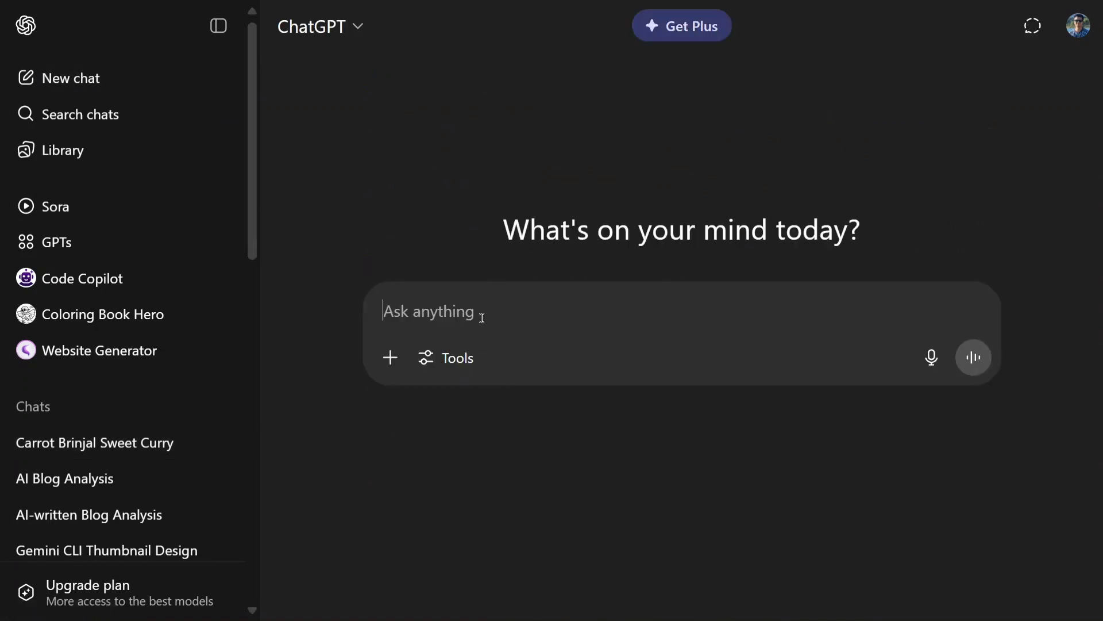
{"action": "key", "text": "ctrl+v"}
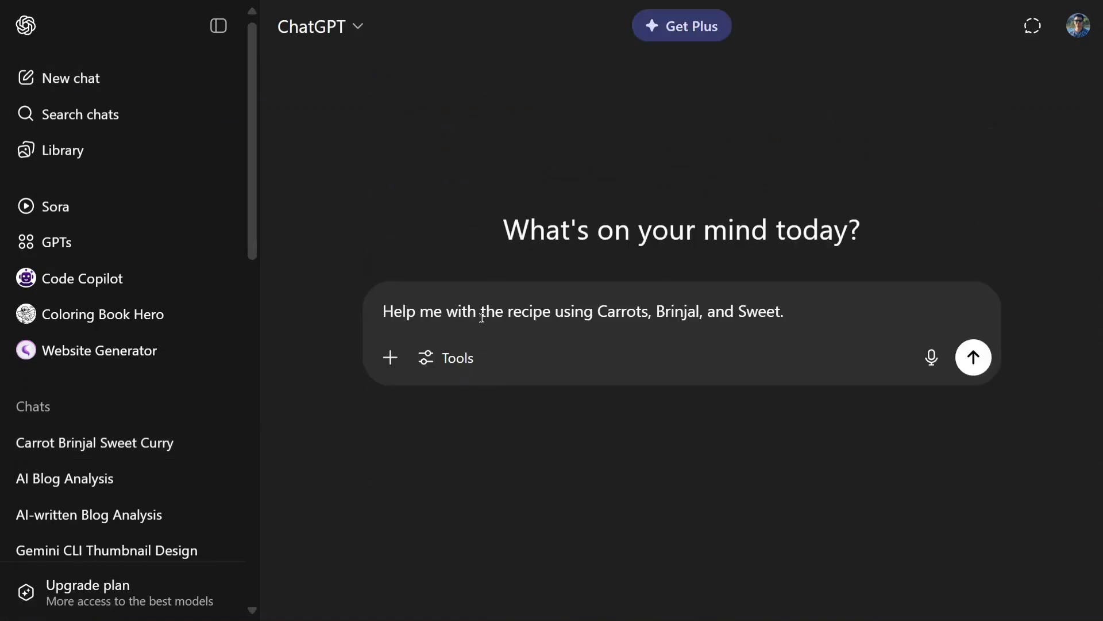
{"action": "key", "text": "Return"}
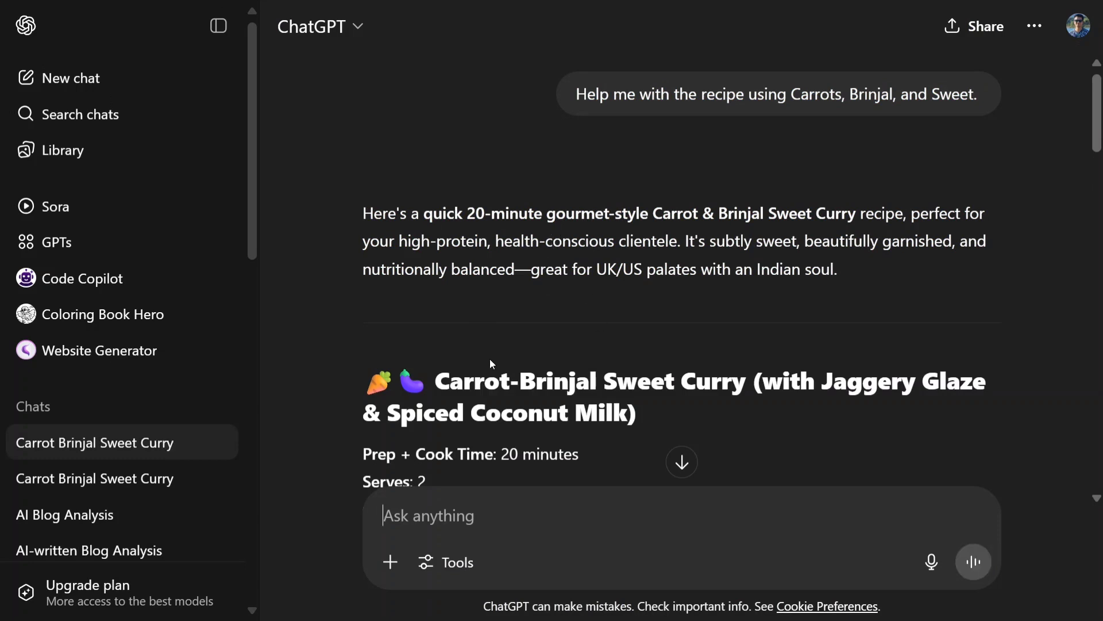
Review the 20-minute high-protein curry reply with its quinoa or lettuce-cup serving ideas.
{"action": "scroll", "coordinate": [489, 350], "scroll_direction": "down", "scroll_amount": 5}
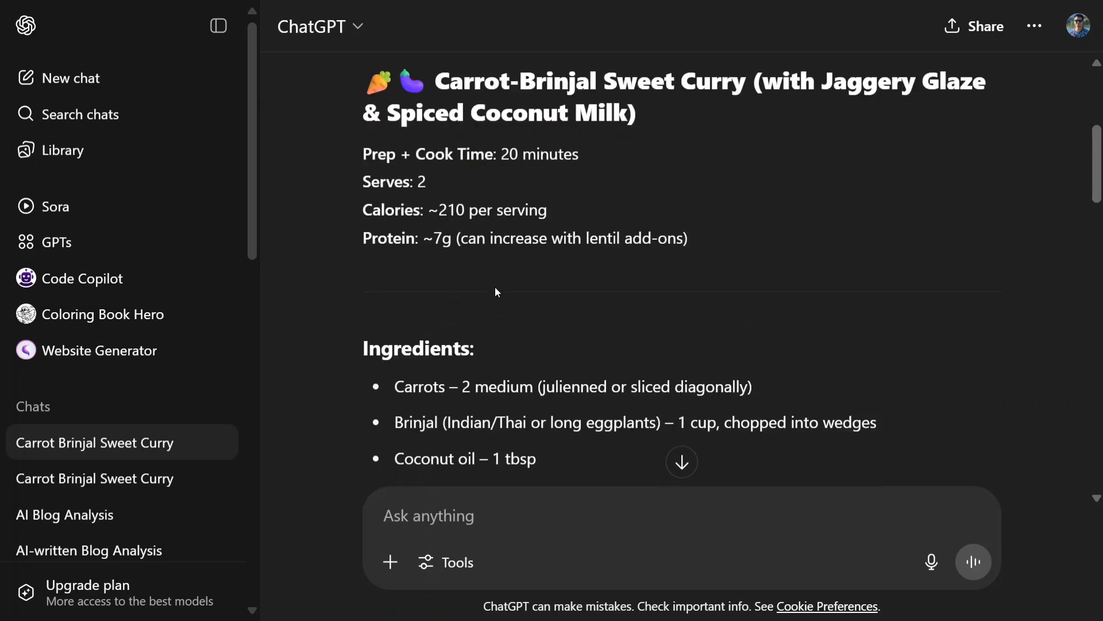
{"action": "scroll", "coordinate": [491, 221], "scroll_direction": "down", "scroll_amount": 3}
{"action": "scroll", "coordinate": [491, 221], "scroll_direction": "down", "scroll_amount": 5}
{"action": "scroll", "coordinate": [491, 220], "scroll_direction": "down", "scroll_amount": 4}
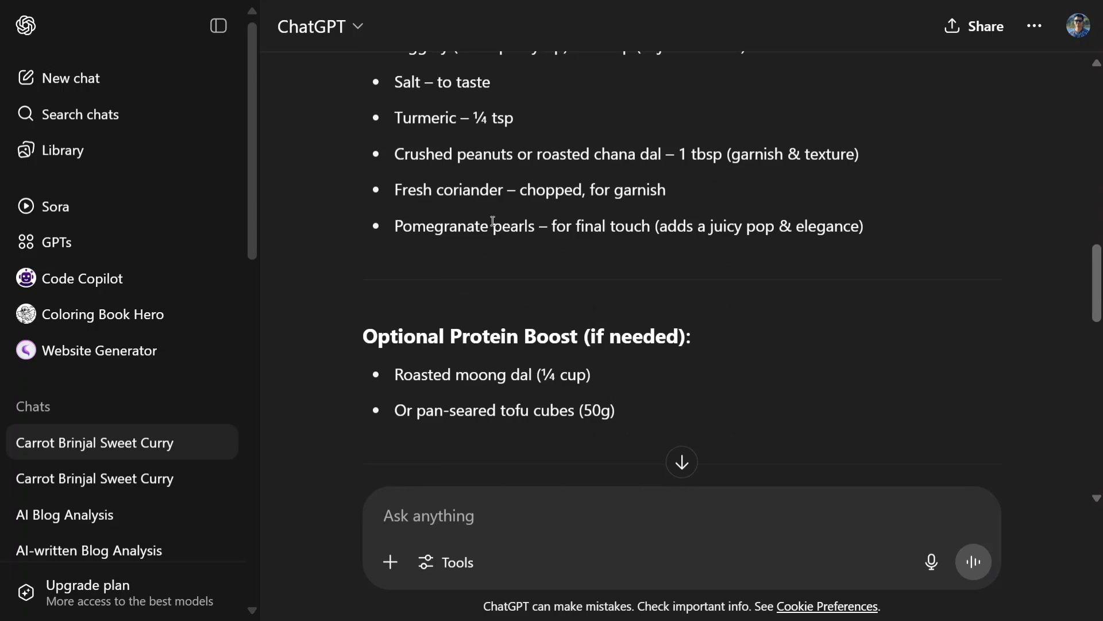
{"action": "scroll", "coordinate": [493, 223], "scroll_direction": "up", "scroll_amount": 8}
{"action": "scroll", "coordinate": [512, 228], "scroll_direction": "up", "scroll_amount": 5}
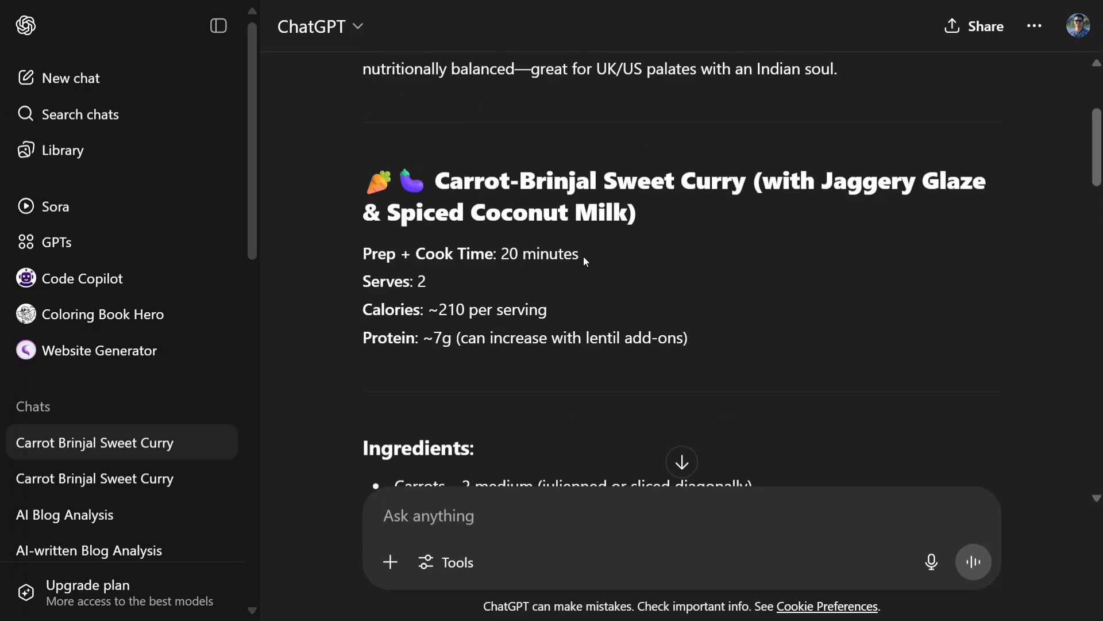
{"action": "scroll", "coordinate": [582, 256], "scroll_direction": "down", "scroll_amount": 1}
{"action": "scroll", "coordinate": [582, 257], "scroll_direction": "down", "scroll_amount": 10}
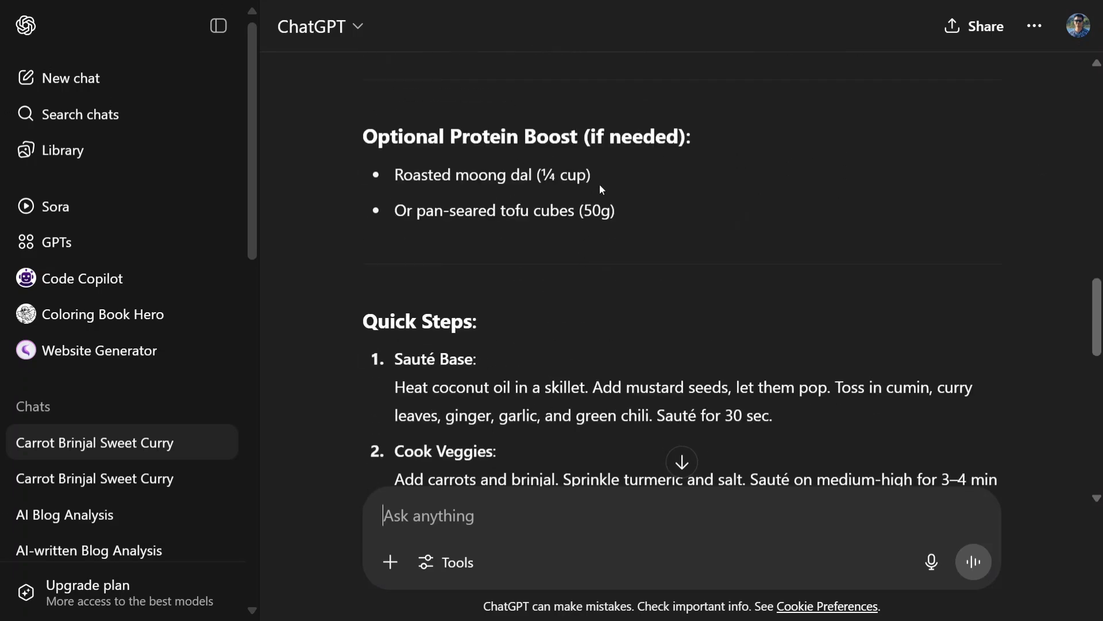
{"action": "scroll", "coordinate": [531, 352], "scroll_direction": "down", "scroll_amount": 10}
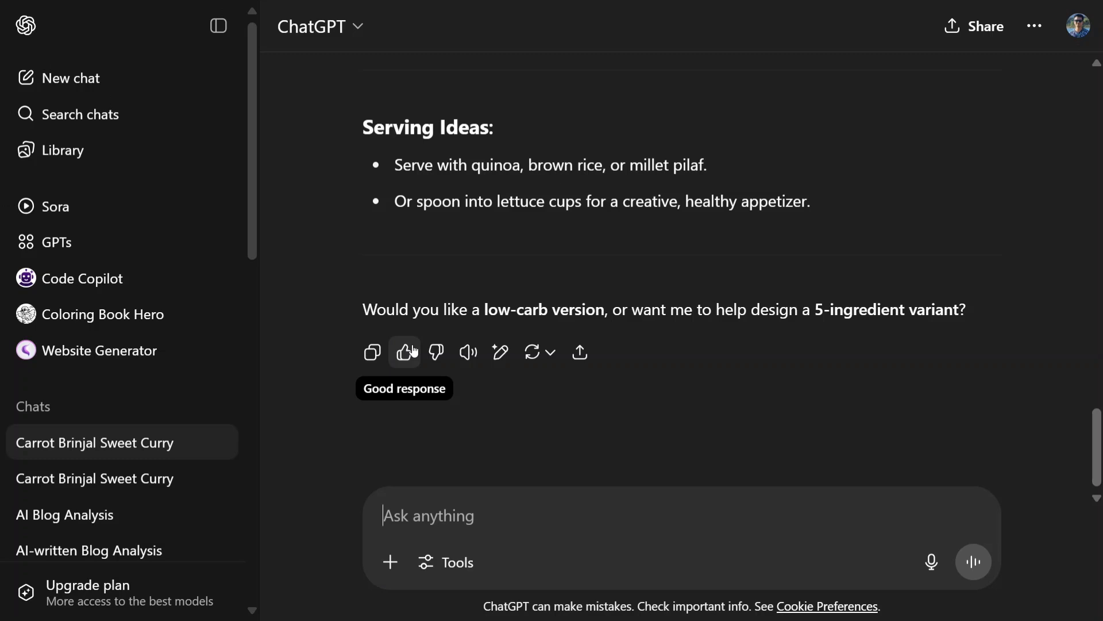
{"action": "scroll", "coordinate": [777, 388], "scroll_direction": "up", "scroll_amount": 2}
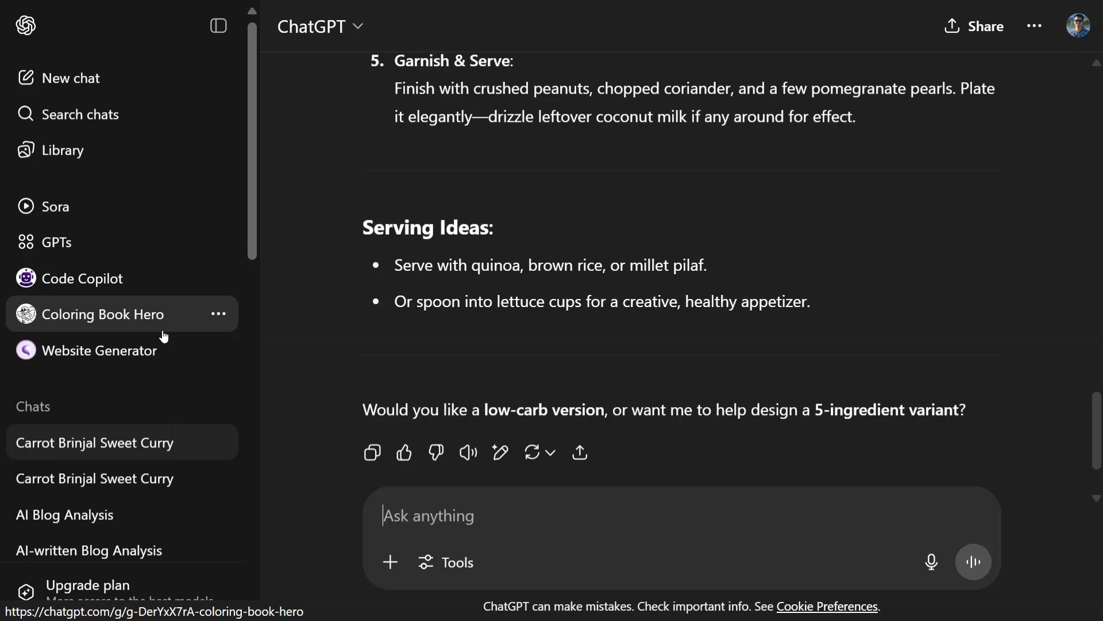
Start a new chat, then delete the chef text from 'Anything else' and save the instructions.
{"action": "left_click", "coordinate": [100, 95]}
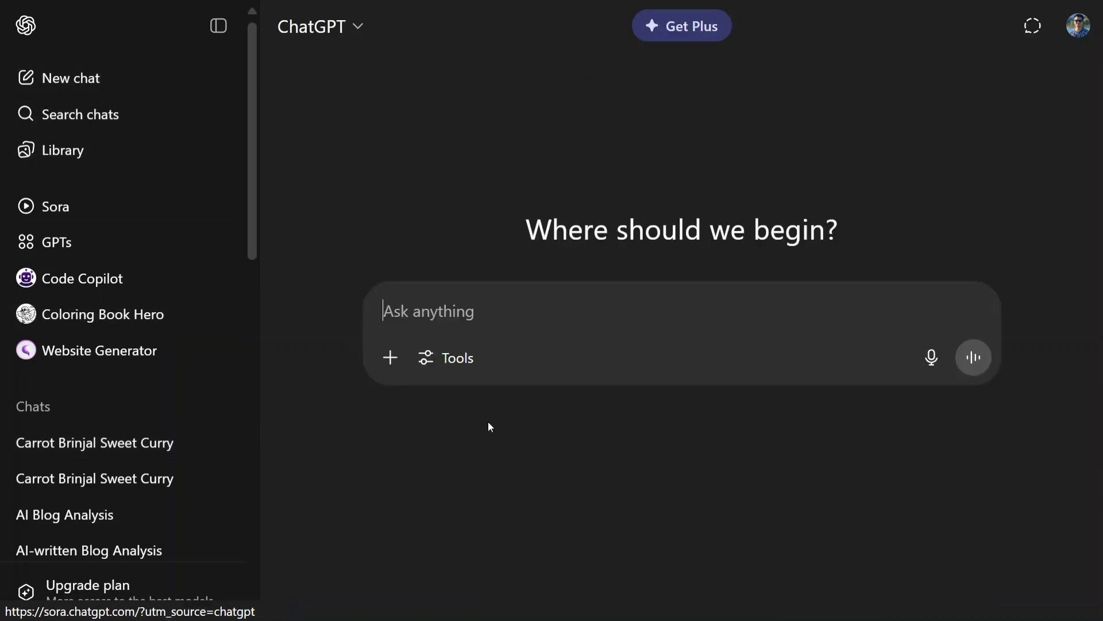
{"action": "left_click", "coordinate": [1075, 31]}
{"action": "left_click", "coordinate": [860, 143]}
{"action": "scroll", "coordinate": [586, 347], "scroll_direction": "down", "scroll_amount": 5}
{"action": "left_click_drag", "start_coordinate": [741, 328], "coordinate": [112, 237]}
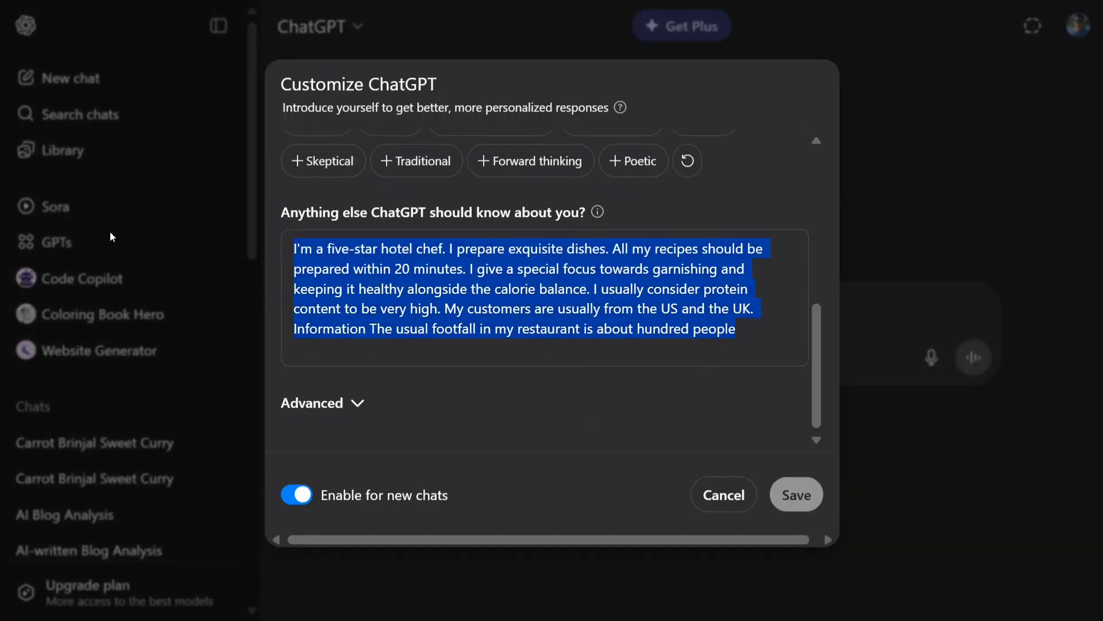
{"action": "key", "text": "BackSpace"}
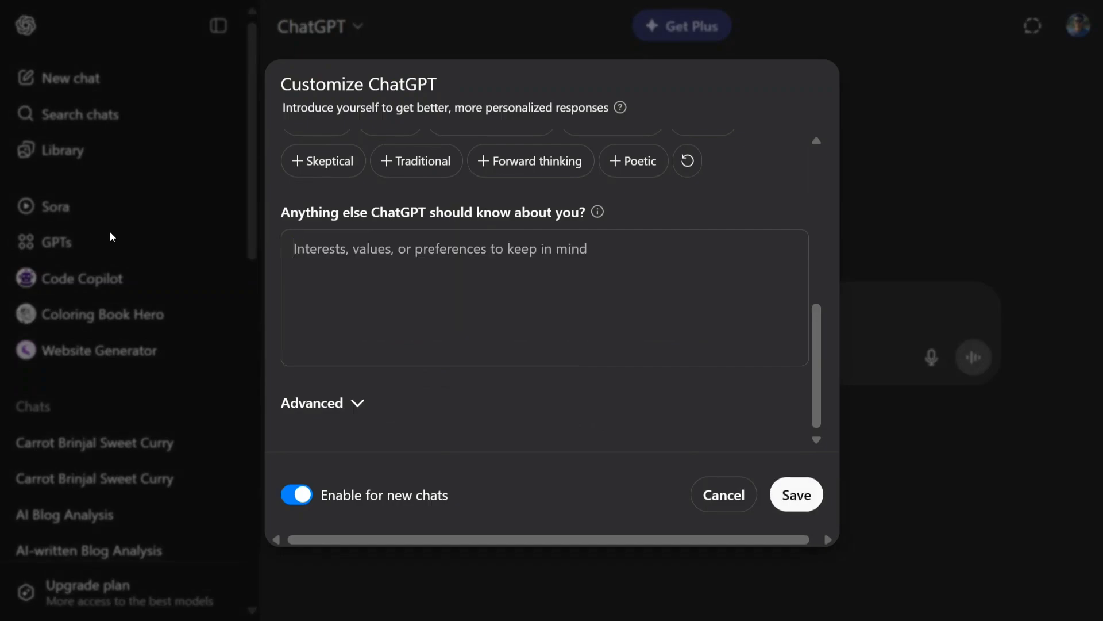
{"action": "left_click", "coordinate": [802, 494]}
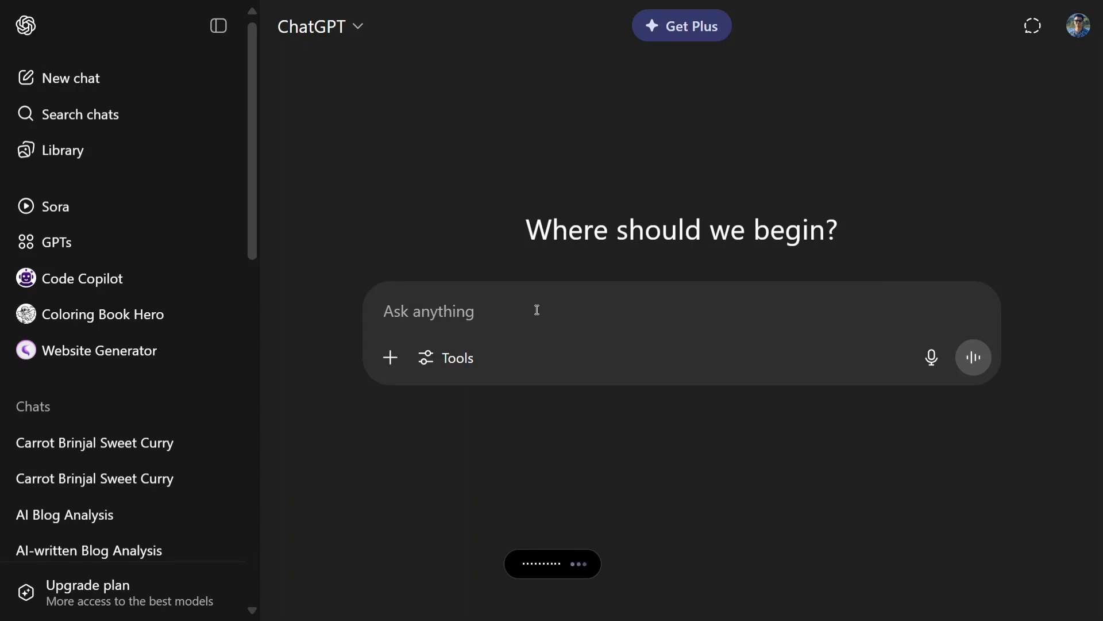
{"action": "key", "text": "Return"}
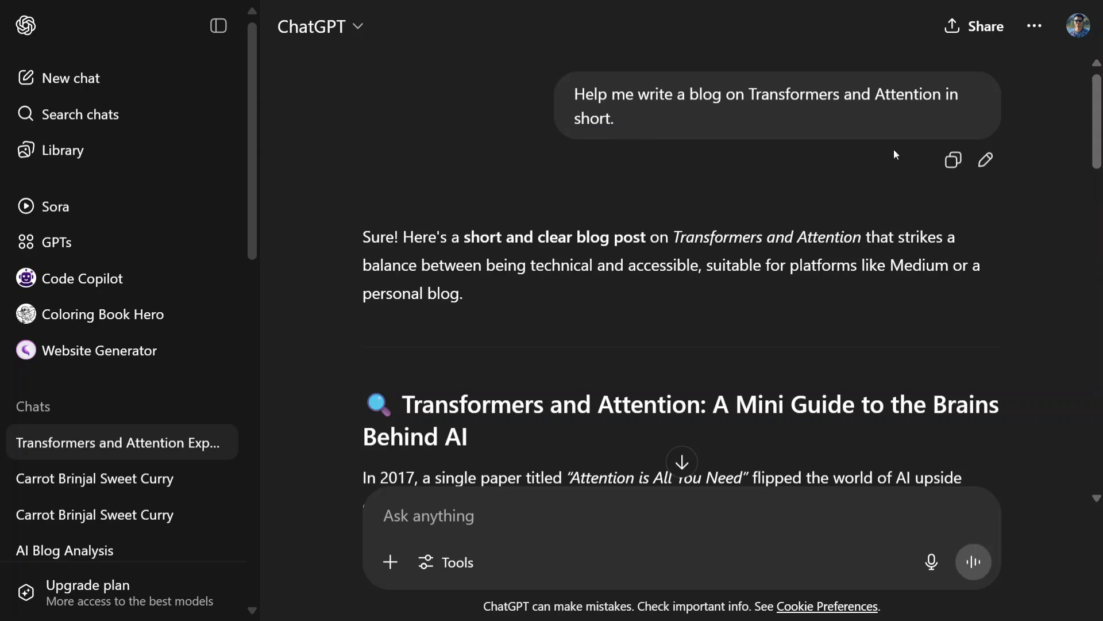
{"action": "scroll", "coordinate": [660, 356], "scroll_direction": "down", "scroll_amount": 5}
{"action": "scroll", "coordinate": [660, 357], "scroll_direction": "down", "scroll_amount": 6}
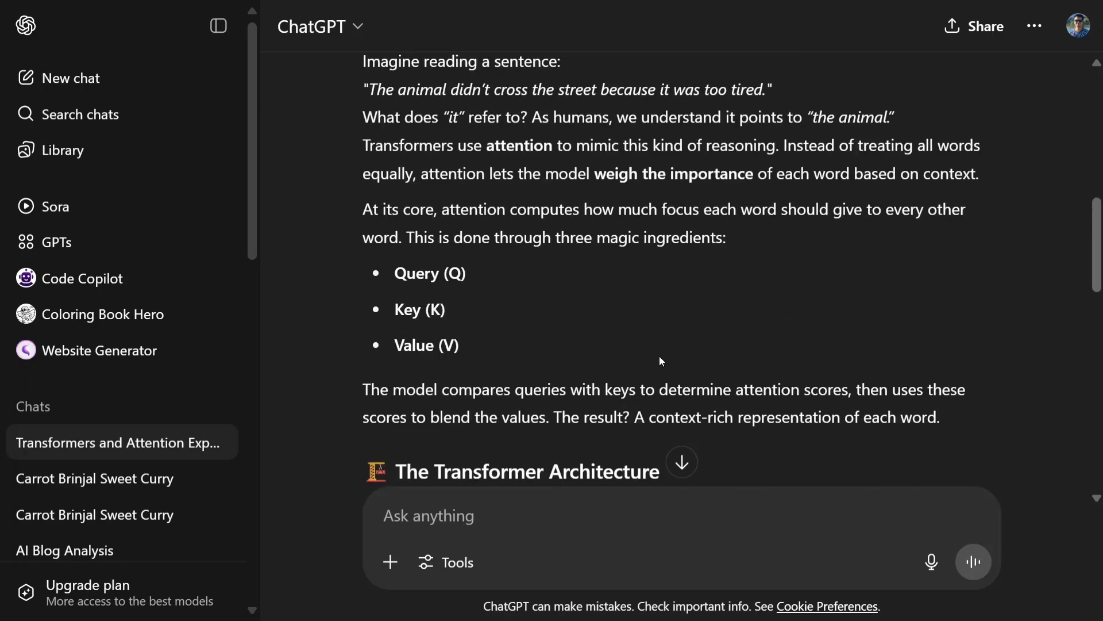
{"action": "scroll", "coordinate": [659, 361], "scroll_direction": "down", "scroll_amount": 5}
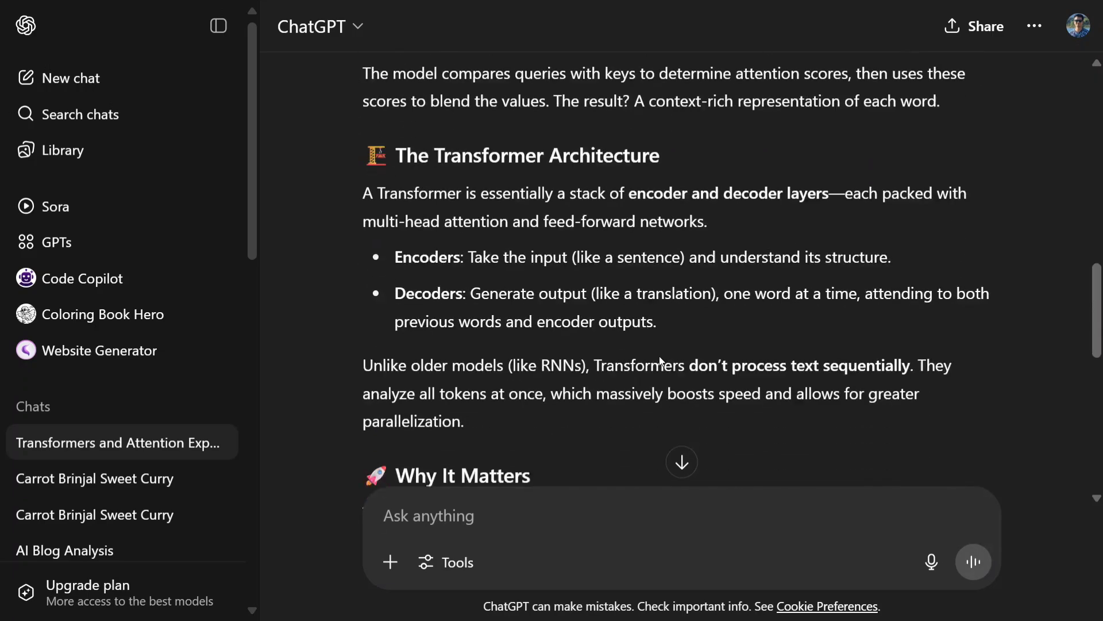
{"action": "scroll", "coordinate": [660, 361], "scroll_direction": "down", "scroll_amount": 3}
{"action": "scroll", "coordinate": [659, 361], "scroll_direction": "up", "scroll_amount": 7}
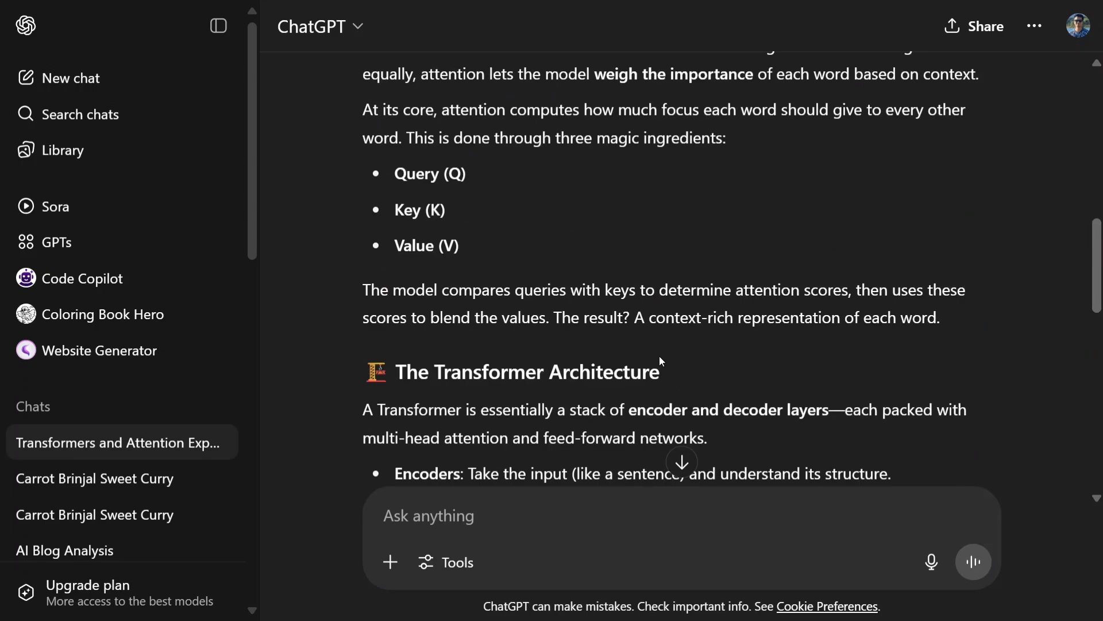
{"action": "scroll", "coordinate": [476, 259], "scroll_direction": "down", "scroll_amount": 5}
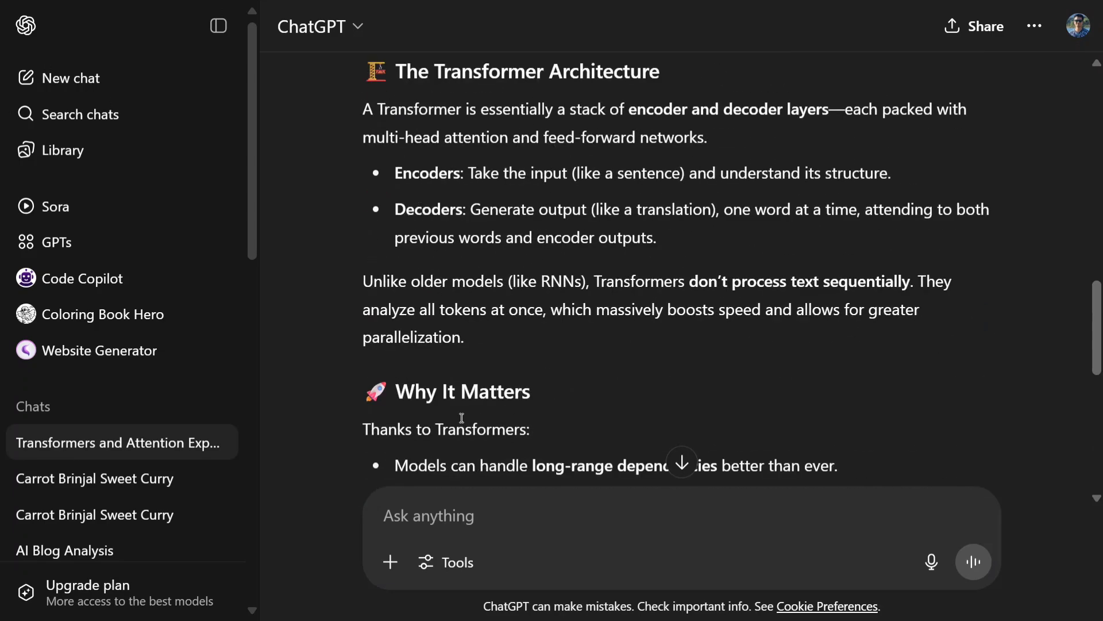
{"action": "scroll", "coordinate": [462, 418], "scroll_direction": "down", "scroll_amount": 3}
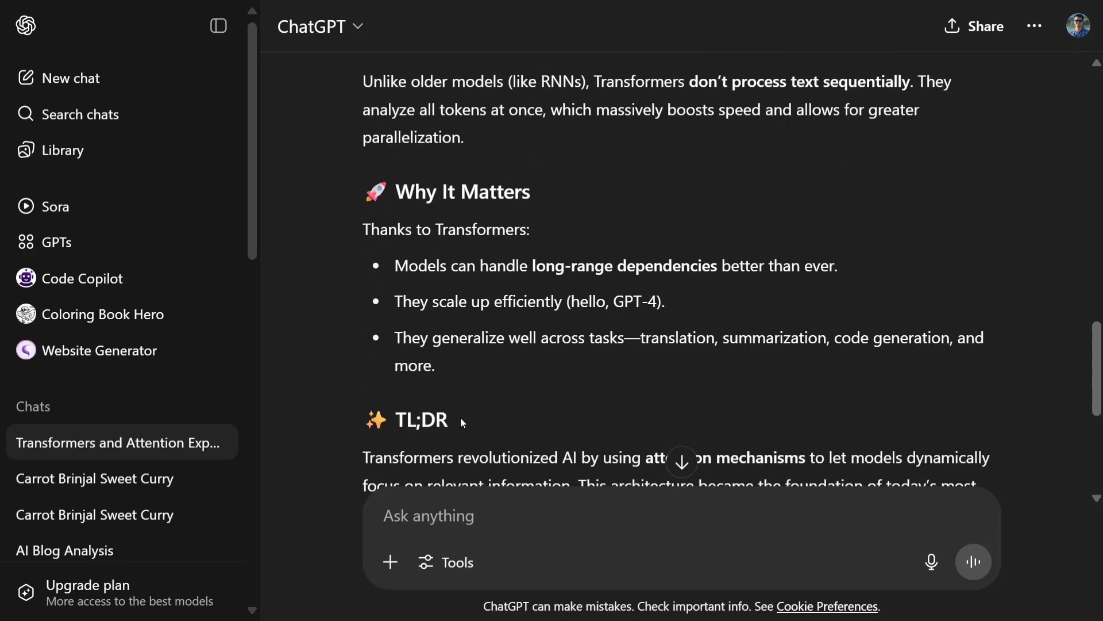
{"action": "scroll", "coordinate": [462, 420], "scroll_direction": "up", "scroll_amount": 5}
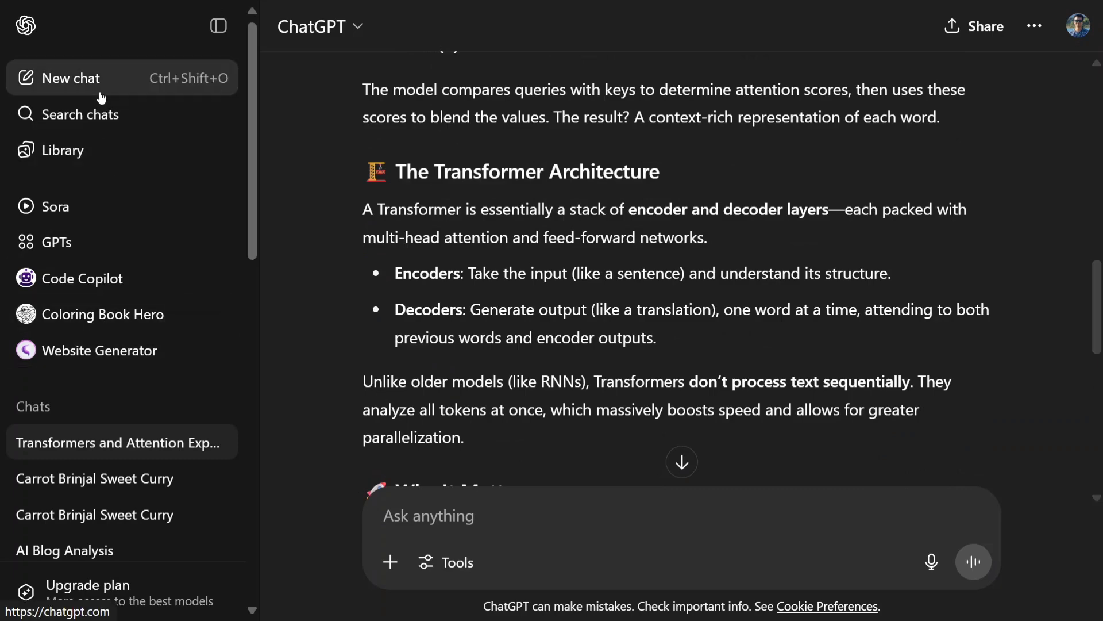
Dictate a technical-blogger profile for advanced data scientists and AI engineers, correcting 'Dog' to 'blog', and save.
{"action": "left_click", "coordinate": [1078, 25]}
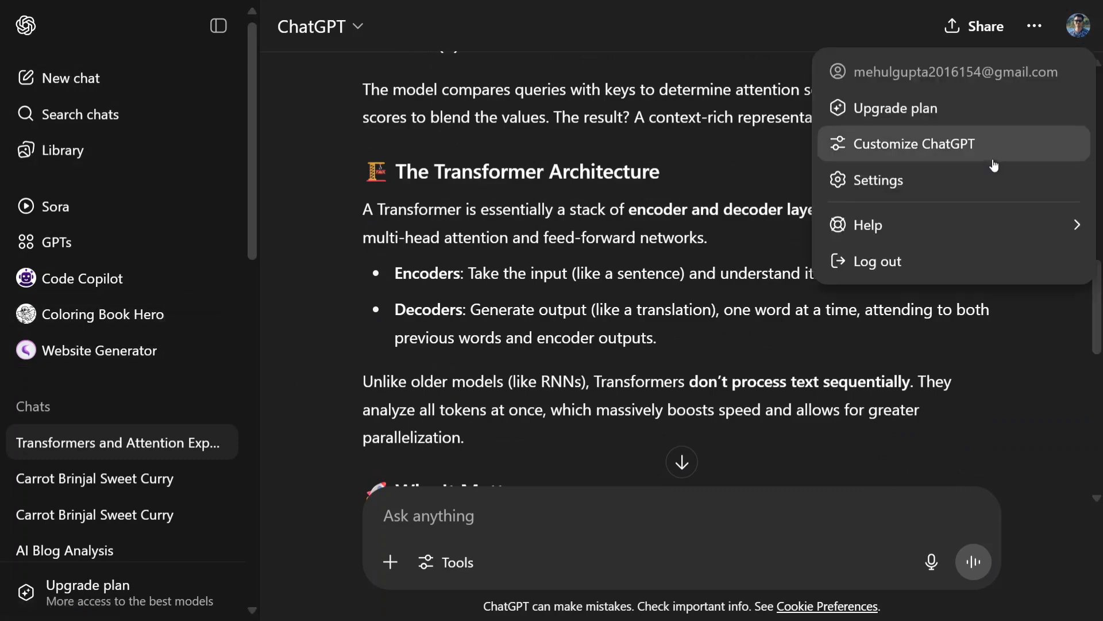
{"action": "left_click", "coordinate": [965, 151]}
{"action": "scroll", "coordinate": [481, 386], "scroll_direction": "down", "scroll_amount": 4}
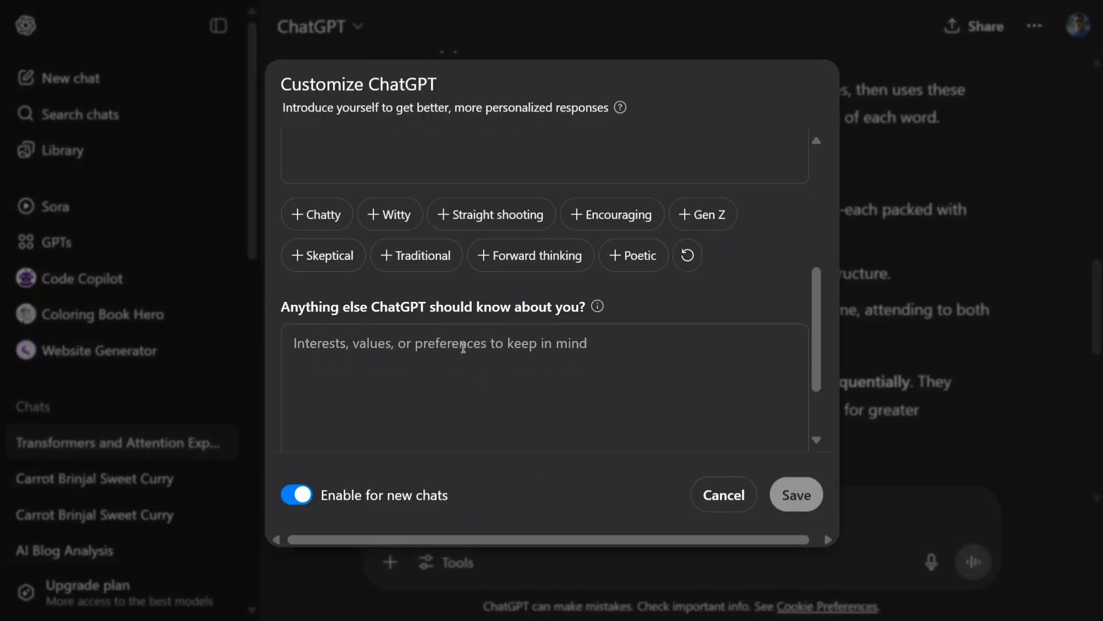
{"action": "left_click", "coordinate": [439, 378]}
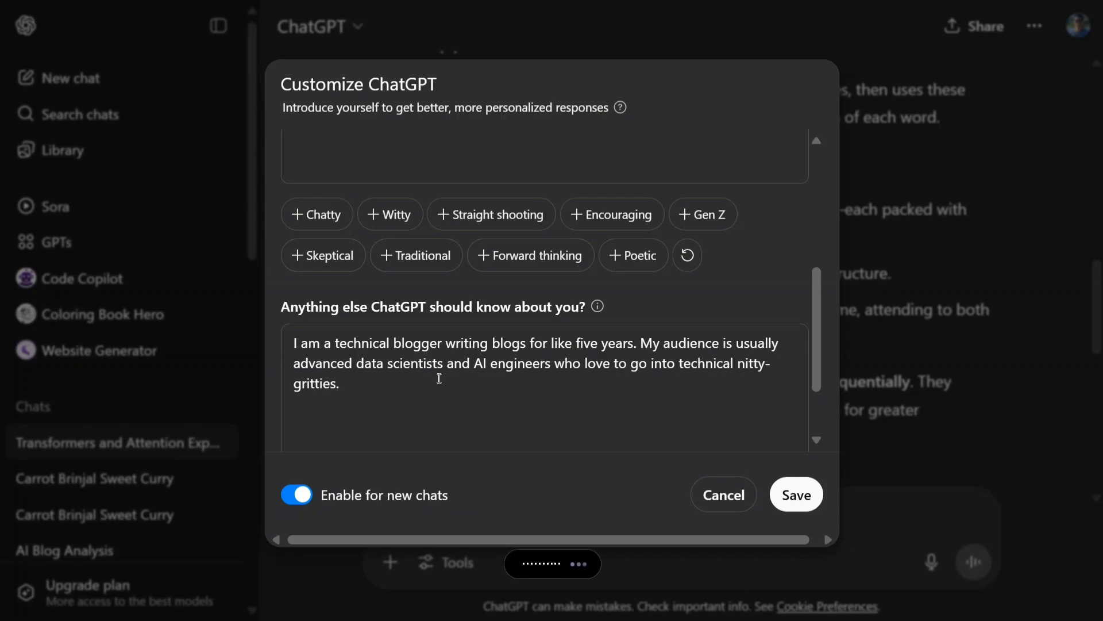
{"action": "key", "text": "super+h"}
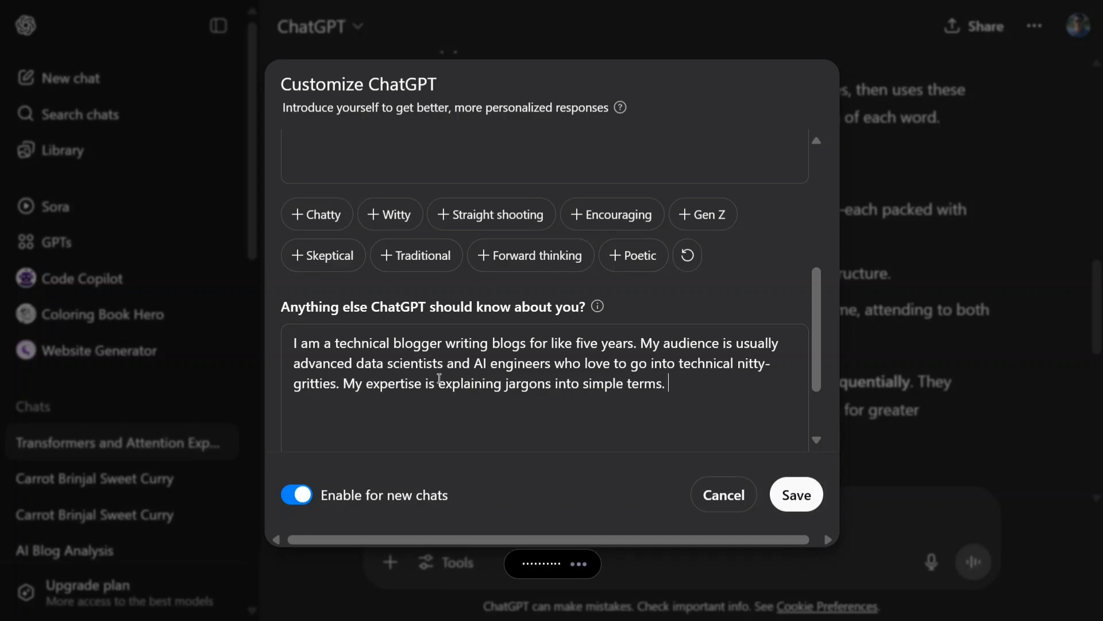
{"action": "left_click", "coordinate": [690, 383]}
{"action": "key", "text": "BackSpace"}
{"action": "key", "text": "BackSpace"}
{"action": "key", "text": "BackSpace"}
{"action": "type", "text": "blo"}
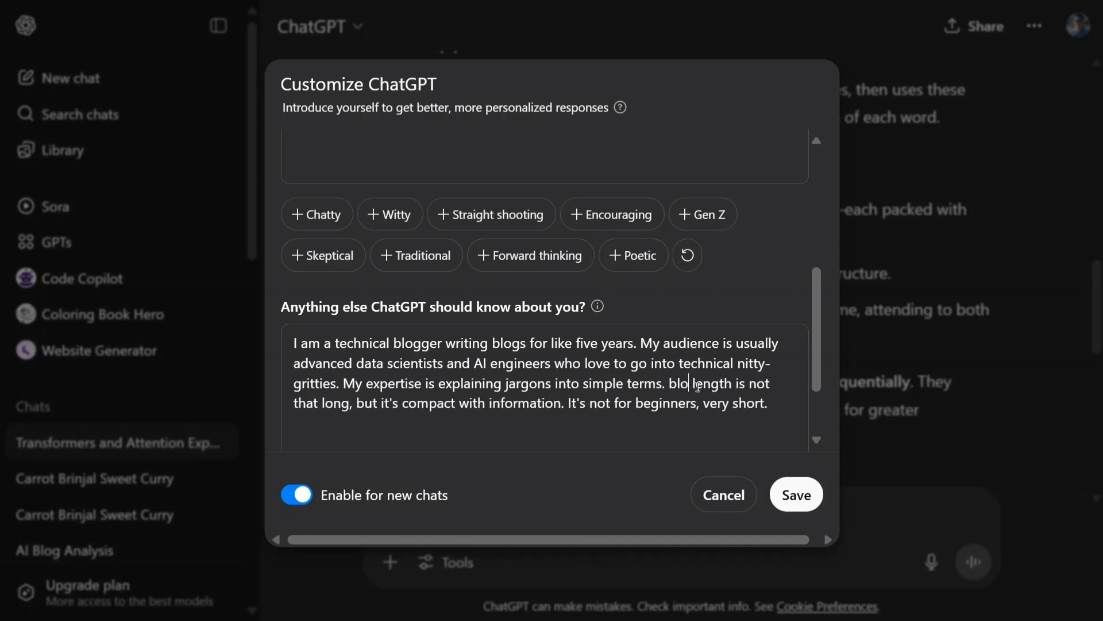
{"action": "type", "text": "g"}
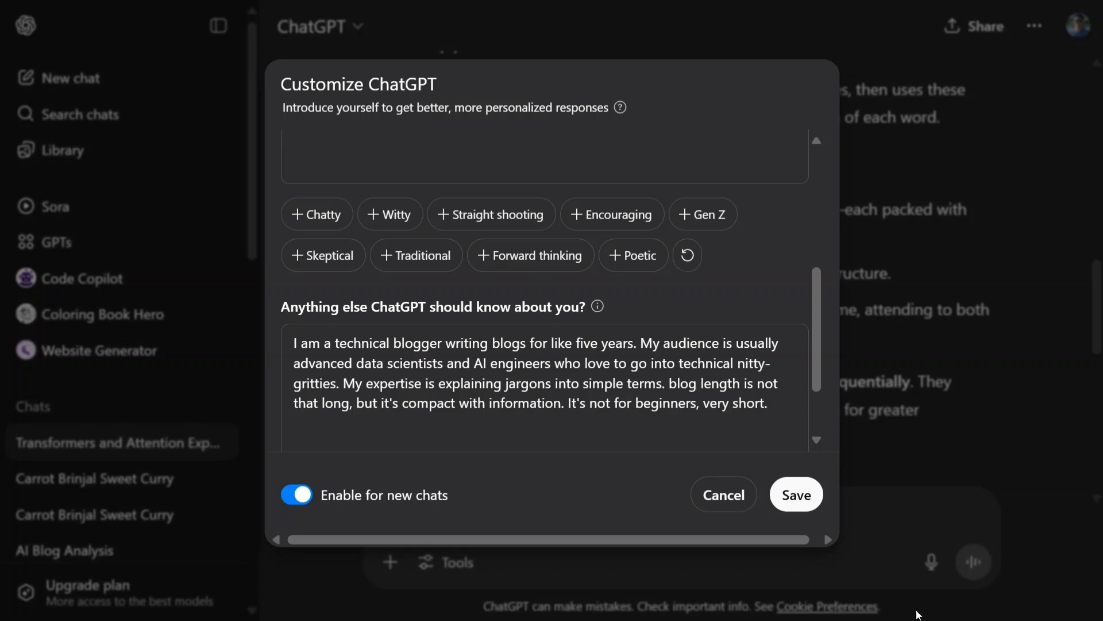
{"action": "left_click", "coordinate": [797, 495]}
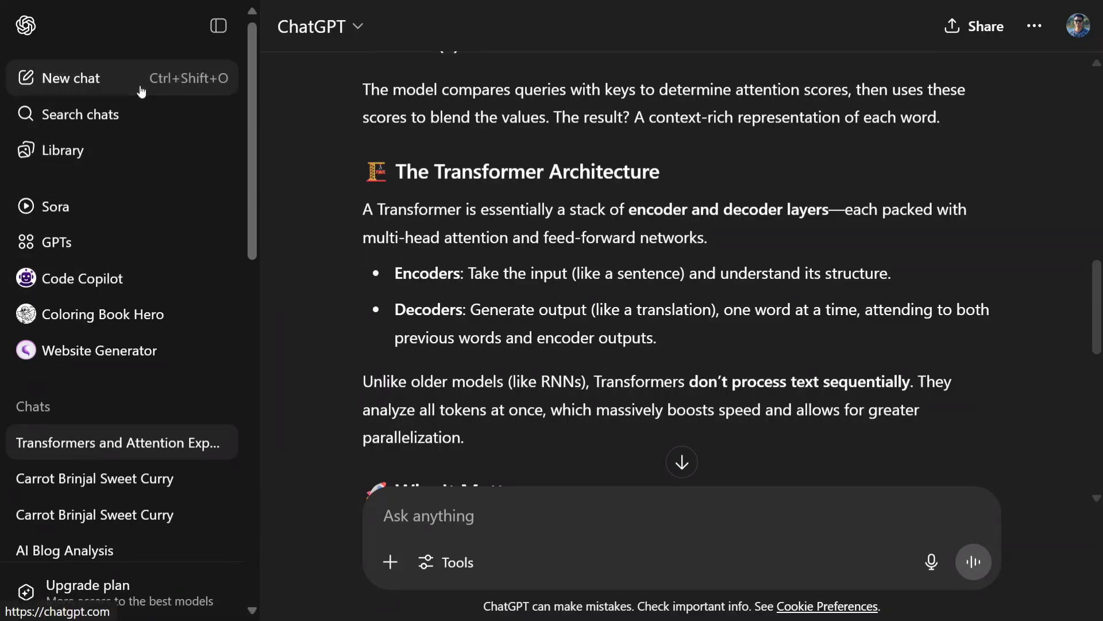
Send the Transformers and Attention blog request in a new chat and read through the reply.
{"action": "left_click", "coordinate": [72, 78]}
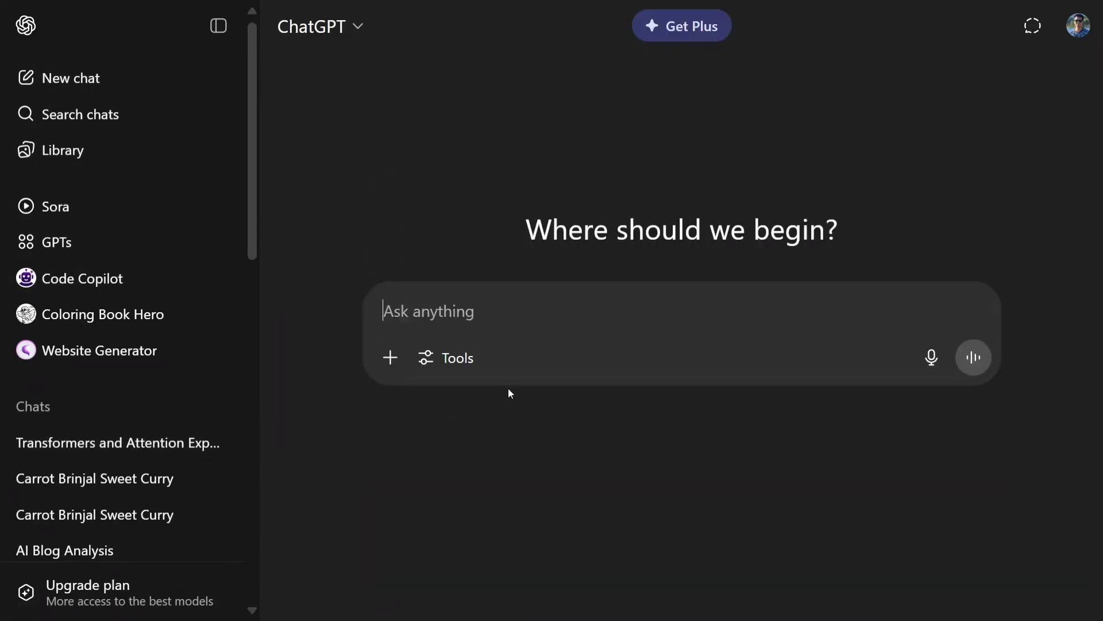
{"action": "type", "text": "Help me write a blog on Transformers and Attention in short."}
{"action": "key", "text": "Return"}
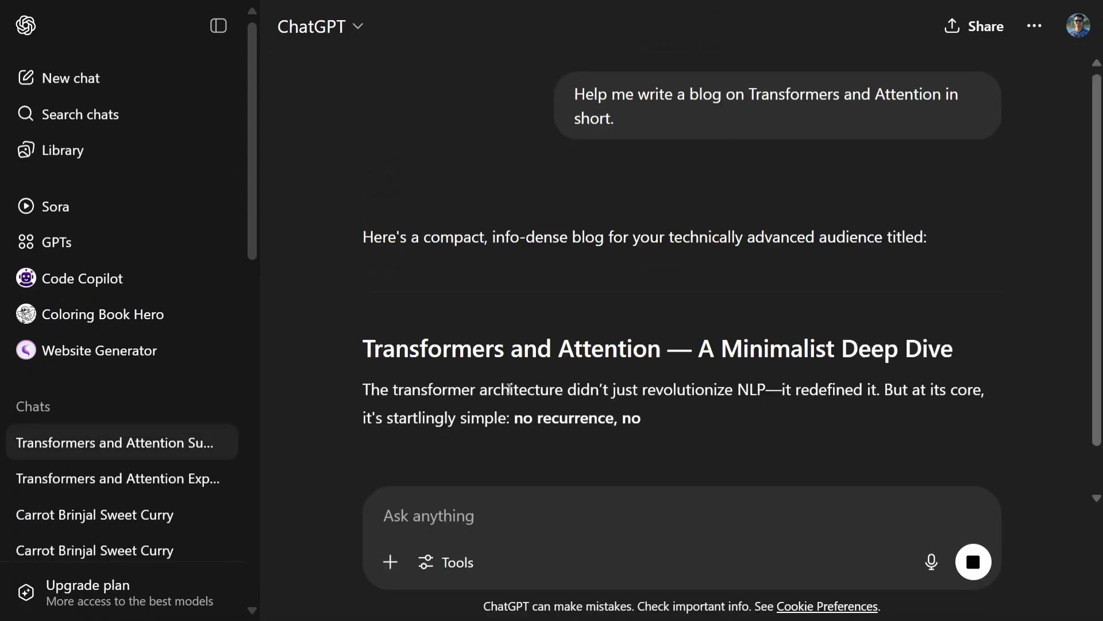
{"action": "scroll", "coordinate": [571, 332], "scroll_direction": "down", "scroll_amount": 2}
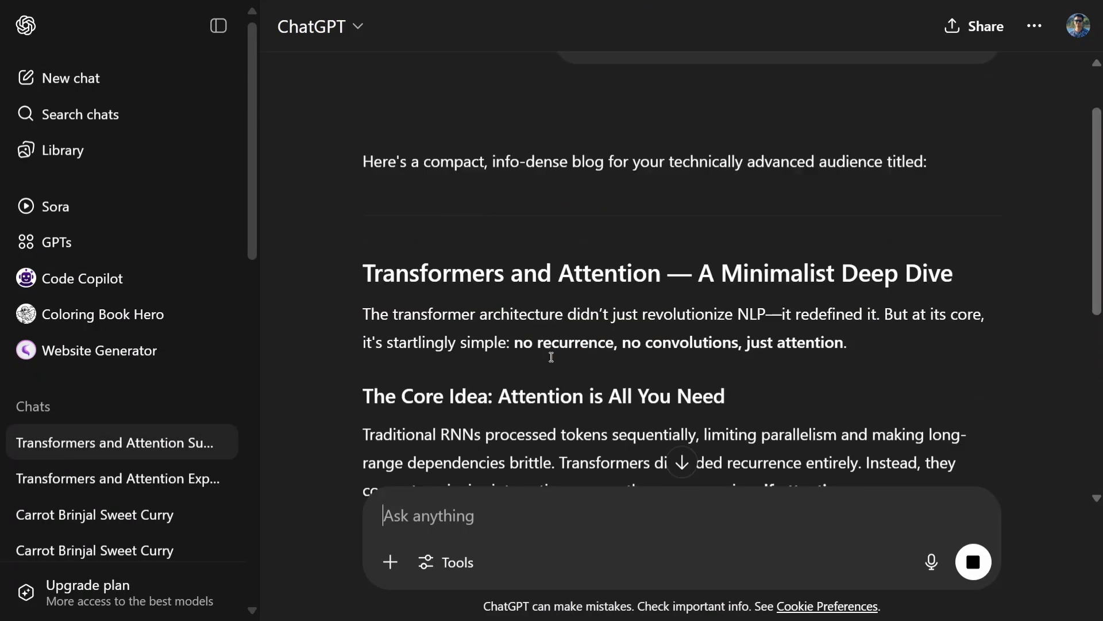
{"action": "scroll", "coordinate": [609, 294], "scroll_direction": "down", "scroll_amount": 4}
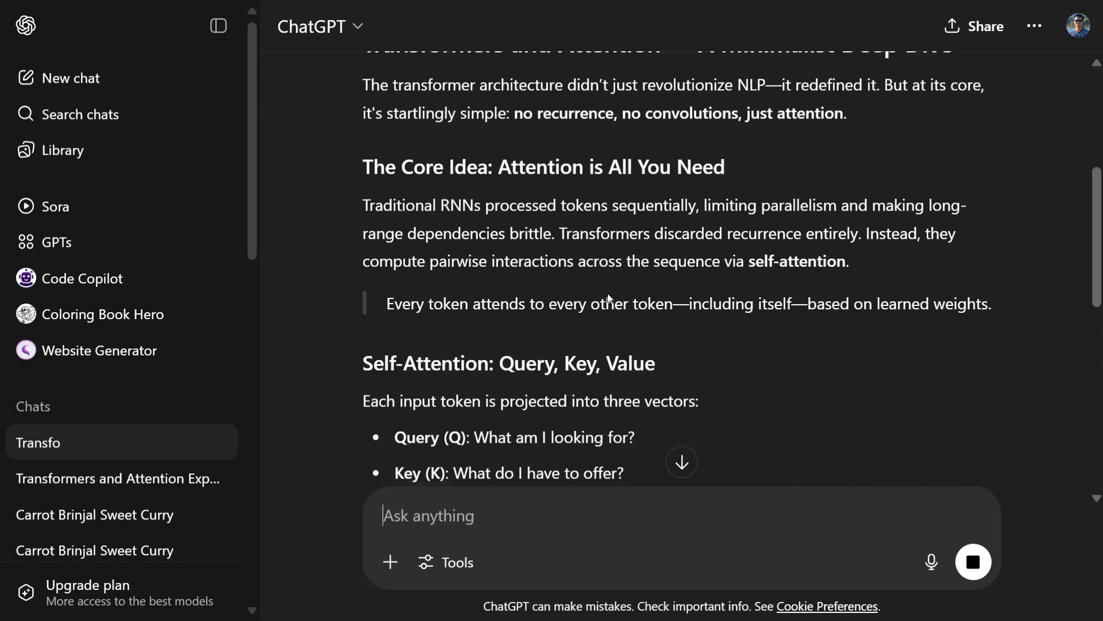
{"action": "scroll", "coordinate": [653, 267], "scroll_direction": "down", "scroll_amount": 7}
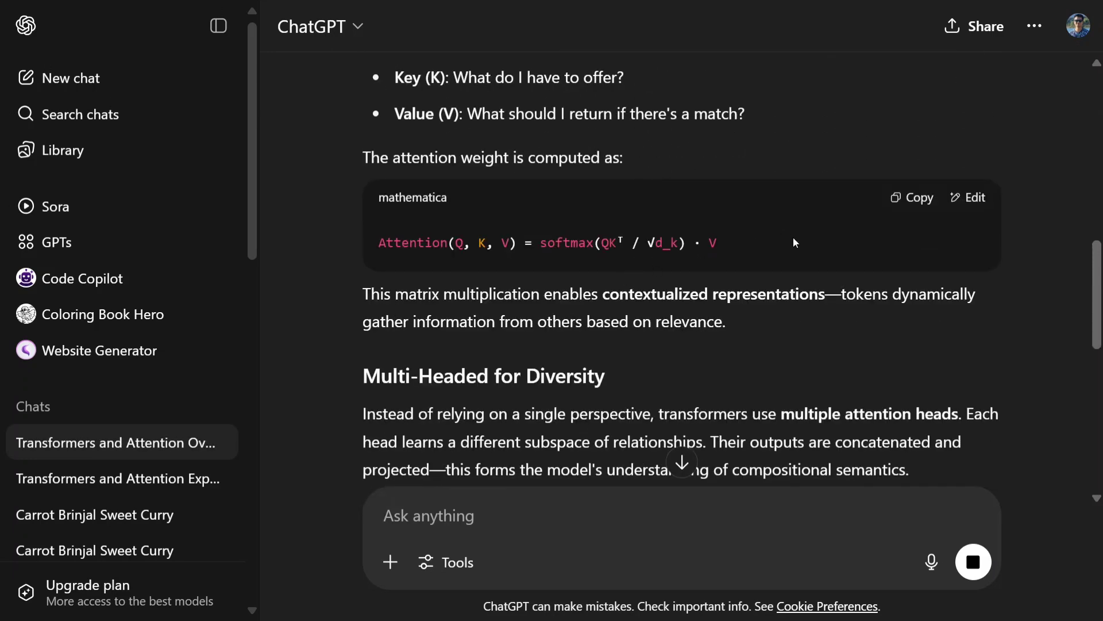
{"action": "left_click_drag", "start_coordinate": [794, 237], "coordinate": [372, 238]}
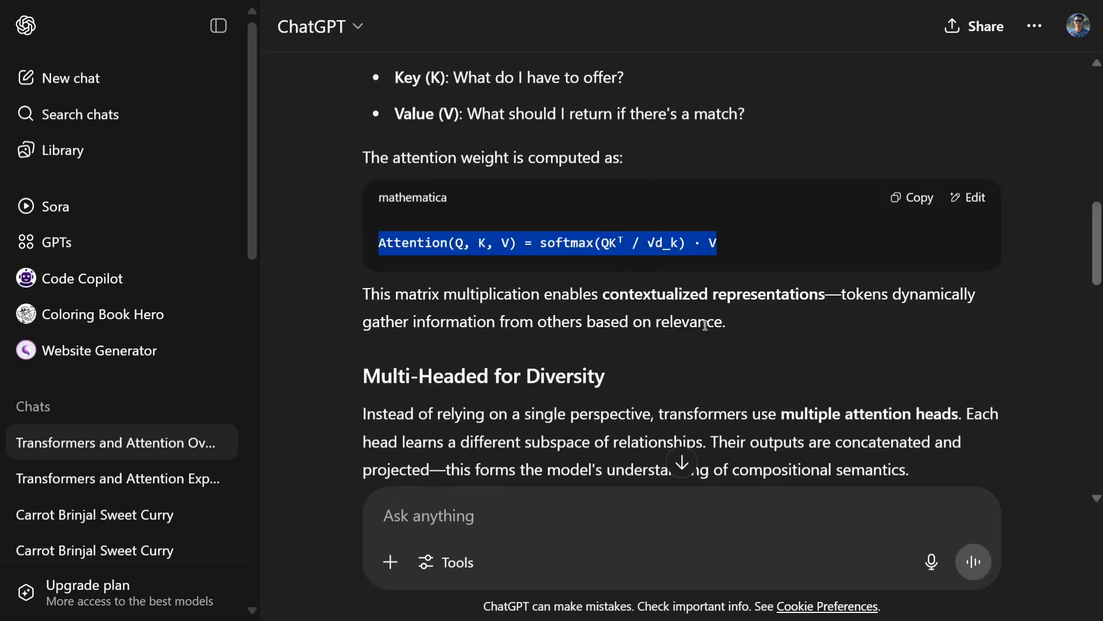
{"action": "scroll", "coordinate": [517, 336], "scroll_direction": "down", "scroll_amount": 2}
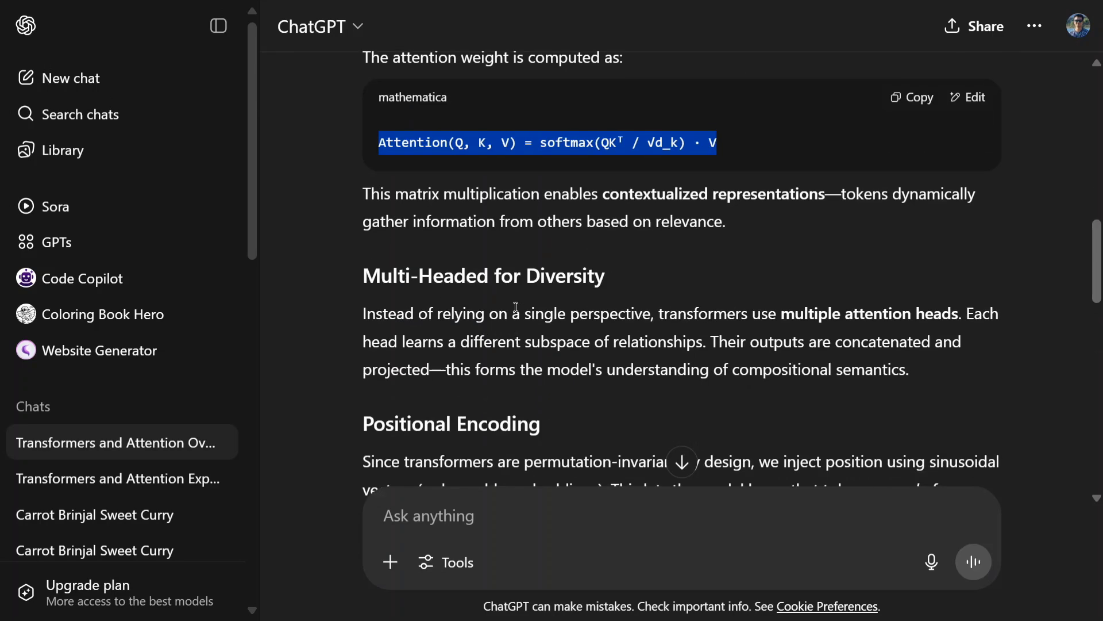
{"action": "scroll", "coordinate": [516, 307], "scroll_direction": "down", "scroll_amount": 4}
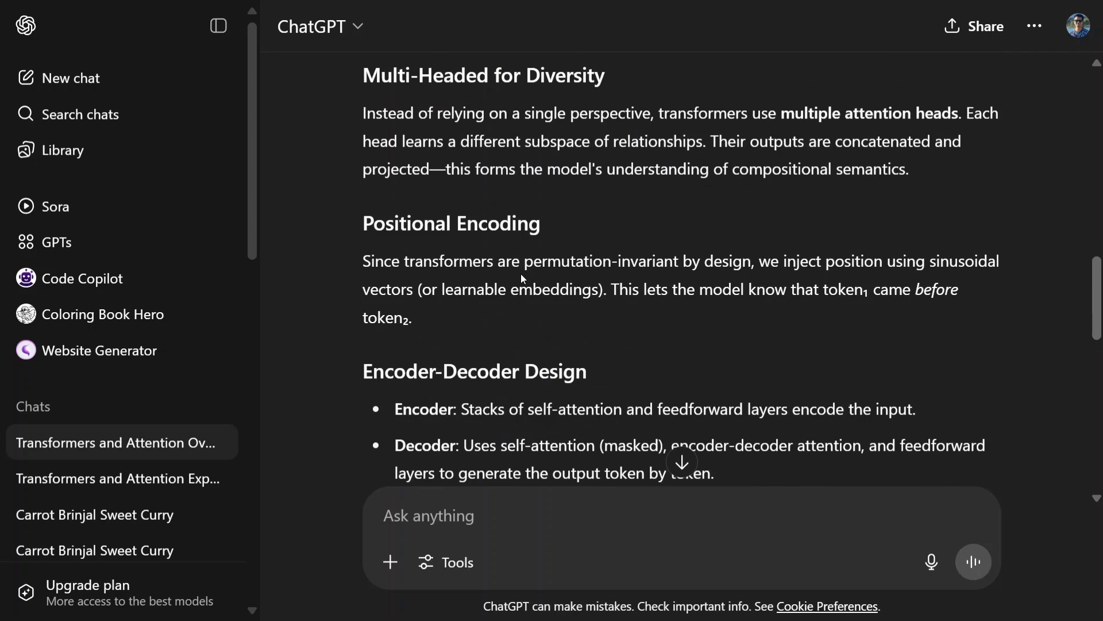
{"action": "scroll", "coordinate": [495, 262], "scroll_direction": "down", "scroll_amount": 4}
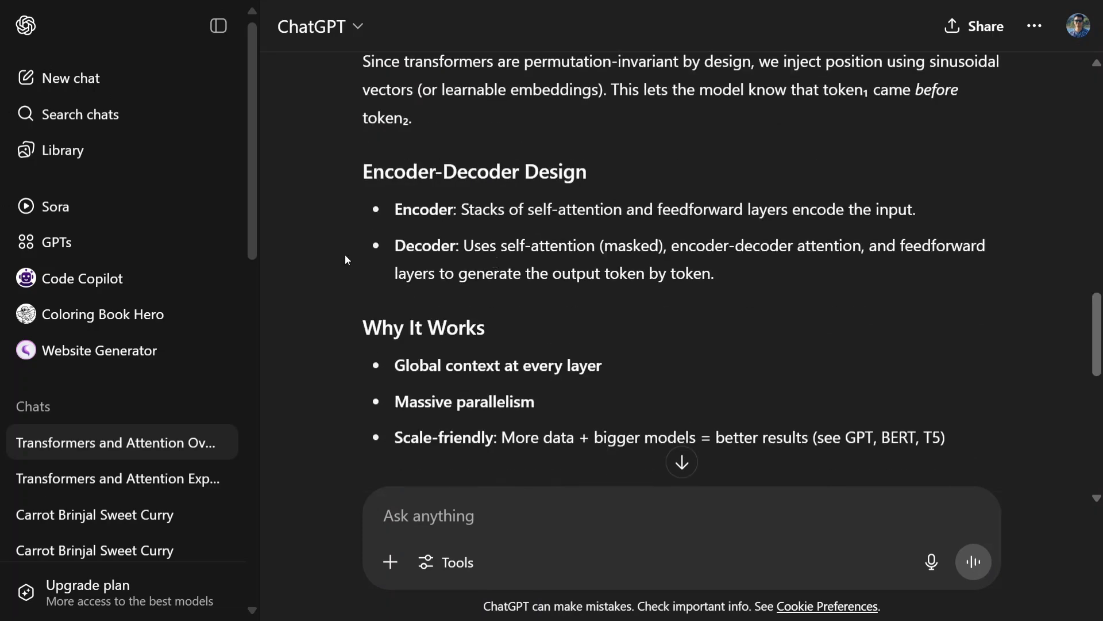
Compare the new blog against the earlier Transformers explanation chat, down to the TL;DR for Practitioners.
{"action": "left_click", "coordinate": [101, 487]}
{"action": "scroll", "coordinate": [582, 330], "scroll_direction": "up", "scroll_amount": 10}
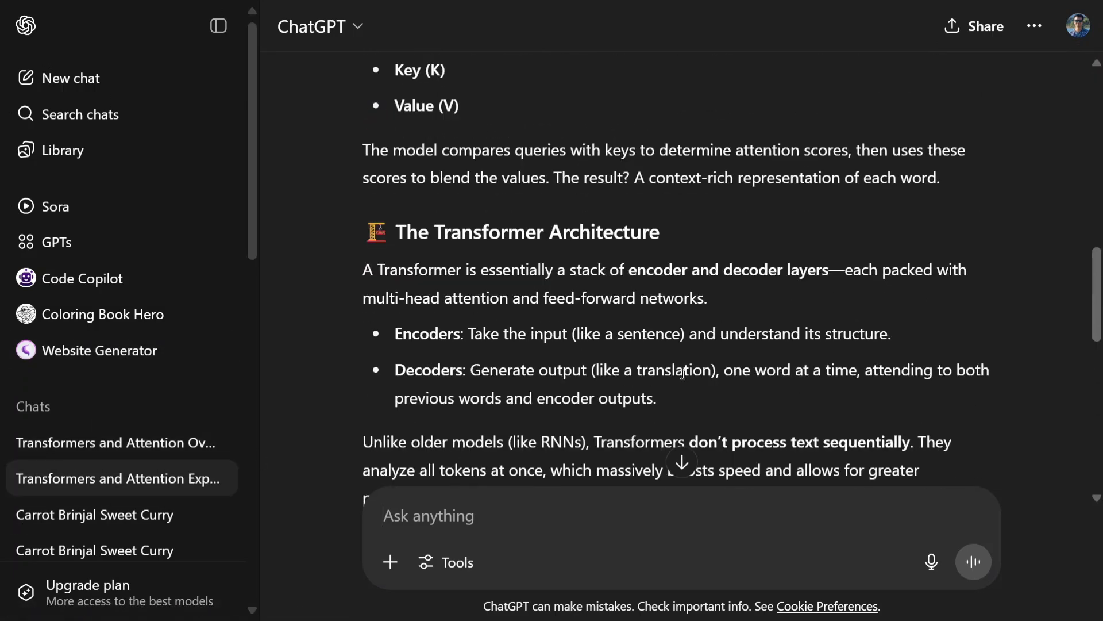
{"action": "left_click_drag", "start_coordinate": [464, 333], "coordinate": [893, 332]}
{"action": "left_click", "coordinate": [90, 454]}
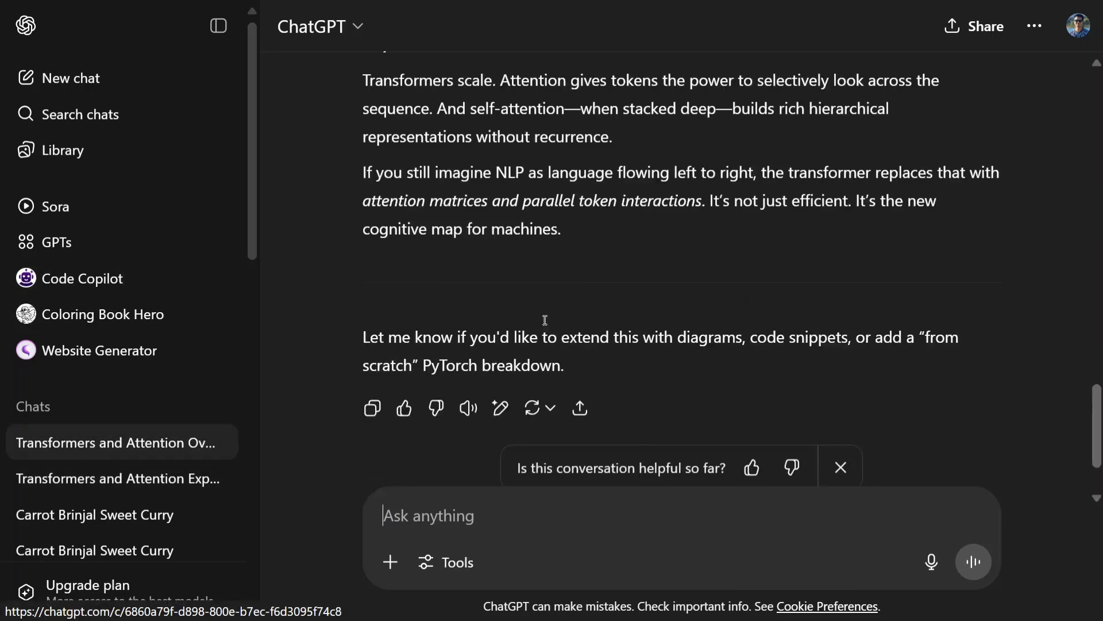
{"action": "scroll", "coordinate": [604, 280], "scroll_direction": "up", "scroll_amount": 10}
{"action": "scroll", "coordinate": [604, 282], "scroll_direction": "up", "scroll_amount": 1}
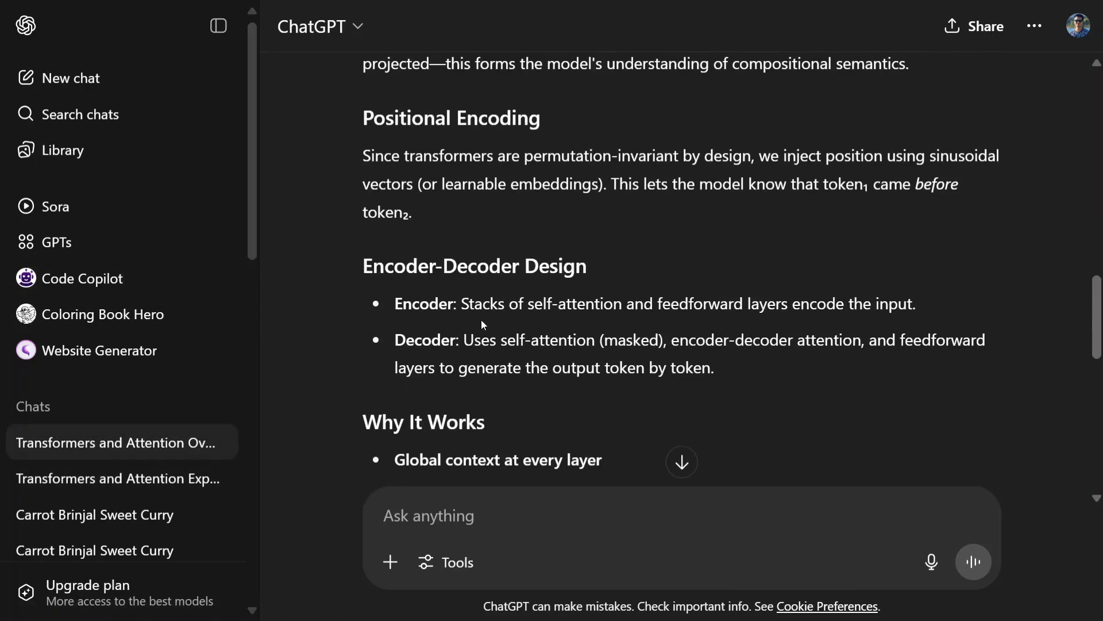
{"action": "left_click_drag", "start_coordinate": [461, 304], "coordinate": [914, 304]}
{"action": "left_click", "coordinate": [642, 333]}
{"action": "scroll", "coordinate": [642, 334], "scroll_direction": "down", "scroll_amount": 3}
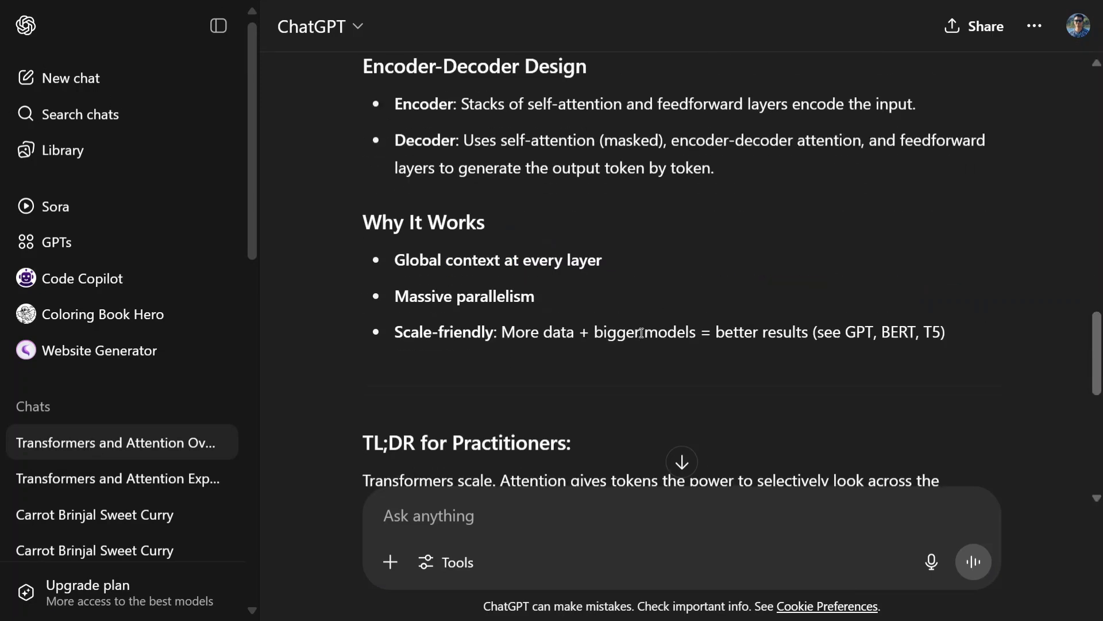
{"action": "left_click_drag", "start_coordinate": [957, 345], "coordinate": [389, 255]}
{"action": "scroll", "coordinate": [409, 342], "scroll_direction": "down", "scroll_amount": 5}
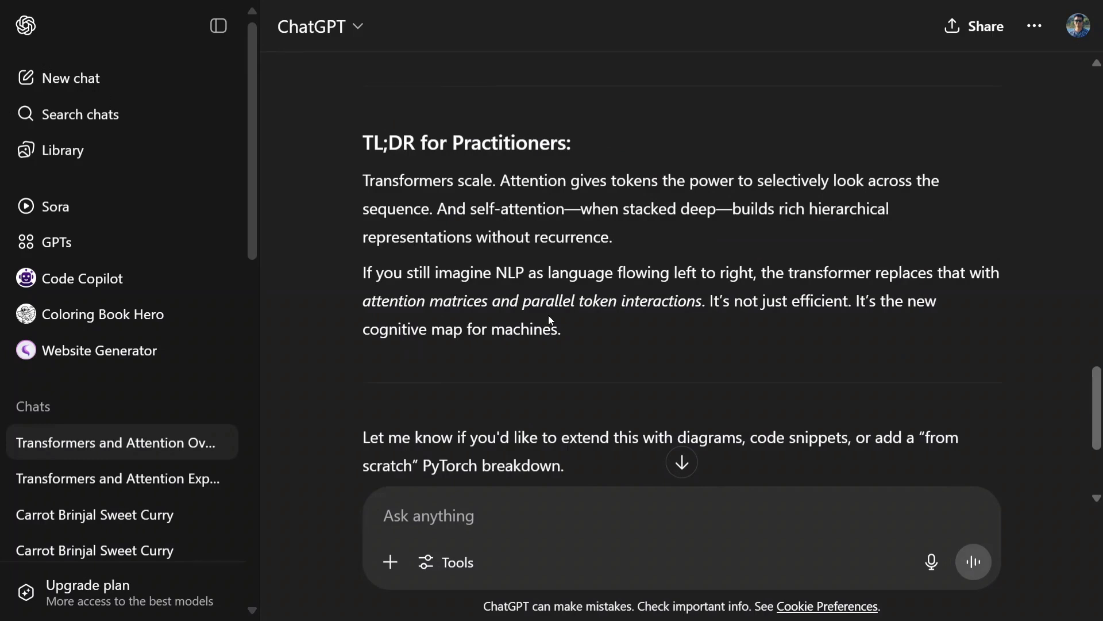
{"action": "scroll", "coordinate": [548, 315], "scroll_direction": "down", "scroll_amount": 4}
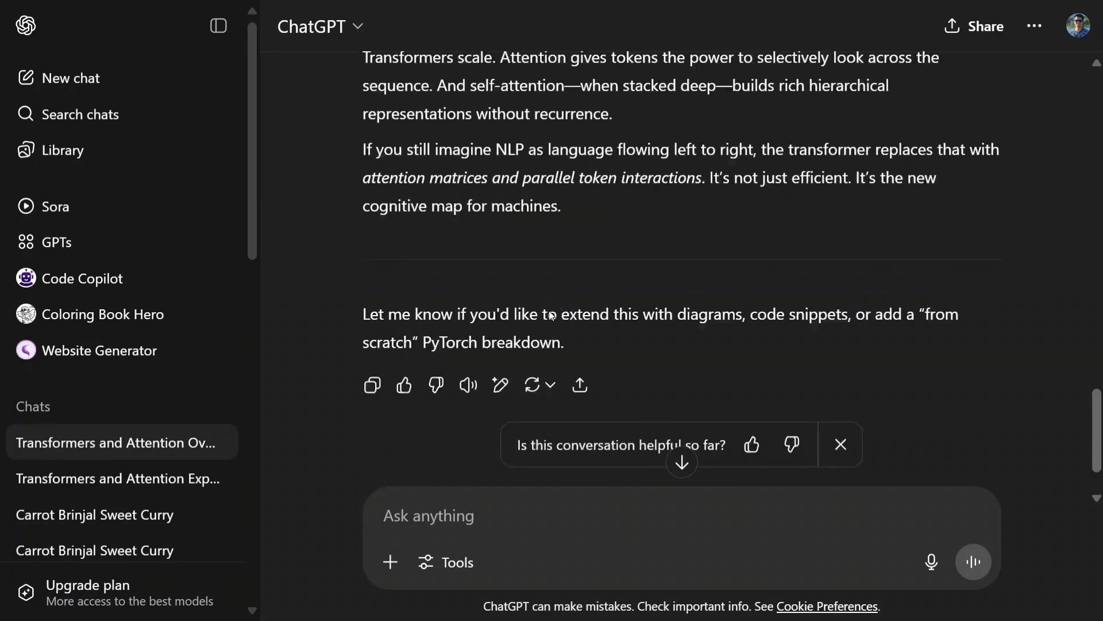
{"action": "left_click", "coordinate": [468, 513]}
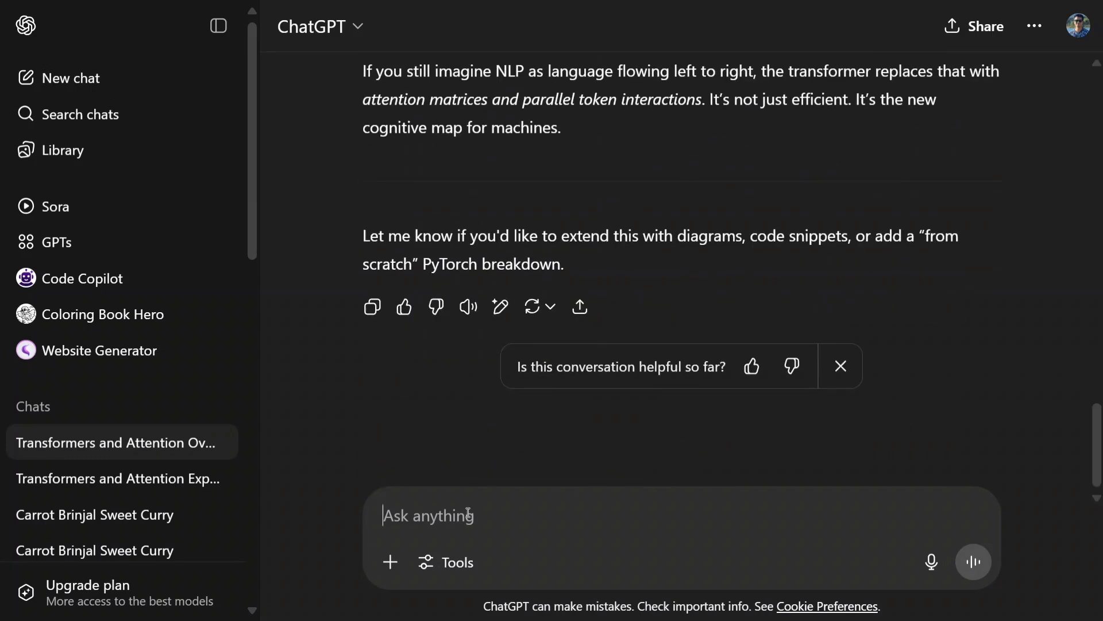
{"action": "key", "text": "ctrl+super"}
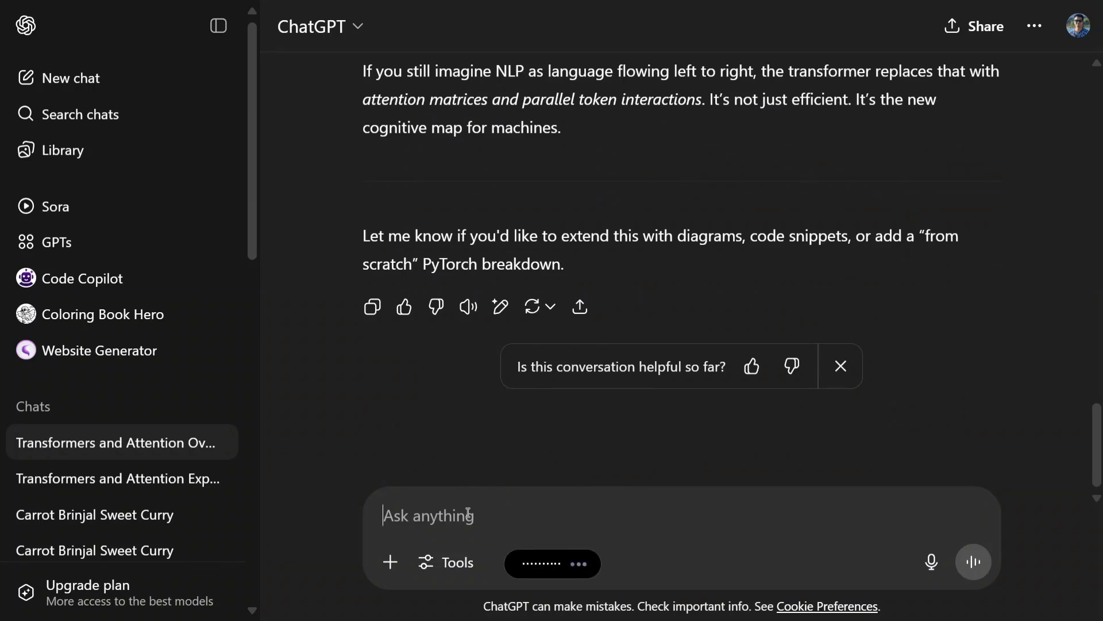
{"action": "key", "text": "Return"}
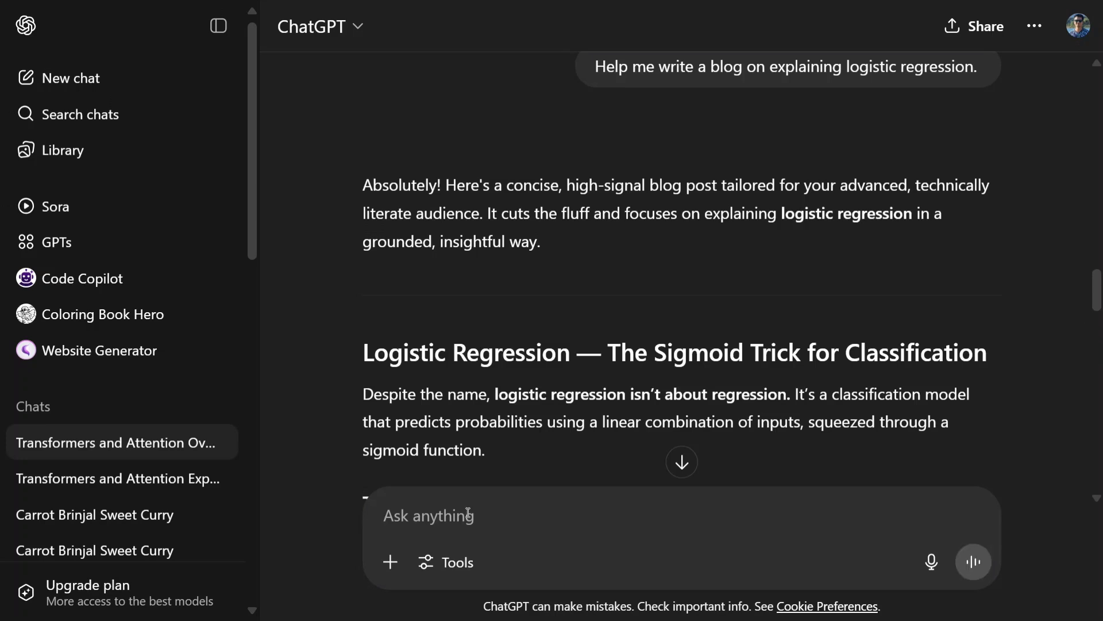
{"action": "scroll", "coordinate": [480, 364], "scroll_direction": "down", "scroll_amount": 5}
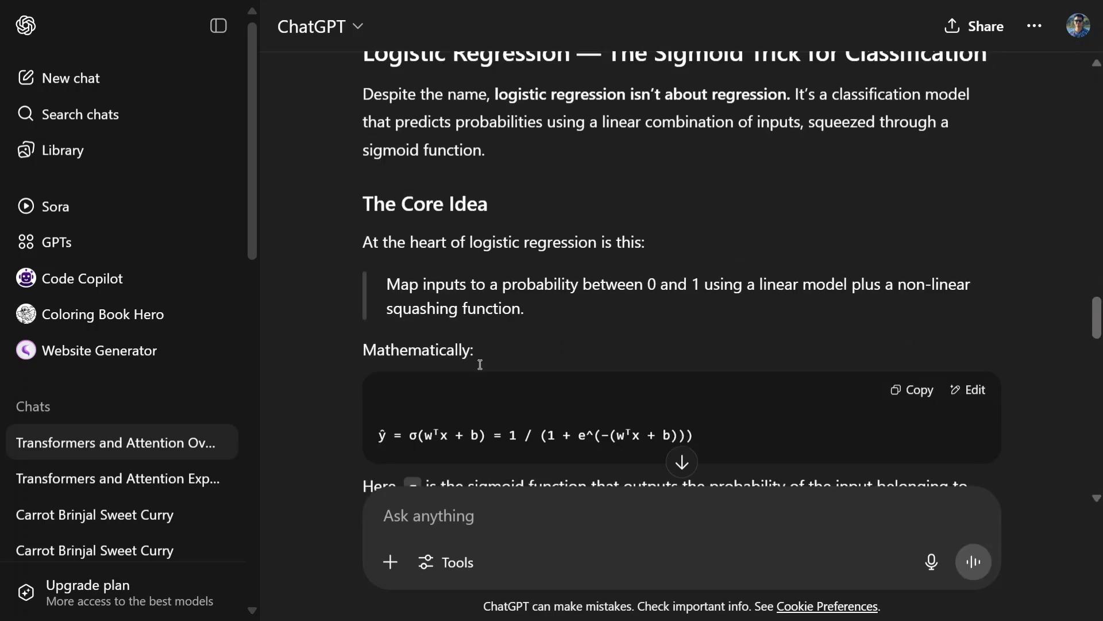
{"action": "scroll", "coordinate": [478, 364], "scroll_direction": "down", "scroll_amount": 3}
{"action": "left_click_drag", "start_coordinate": [731, 246], "coordinate": [367, 237]}
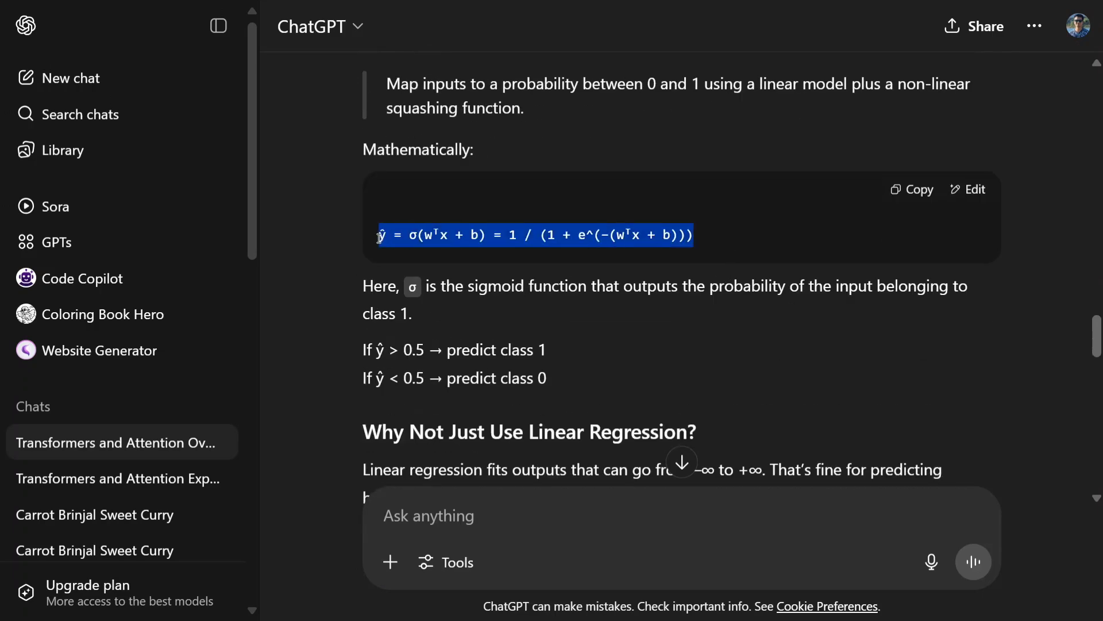
{"action": "left_click_drag", "start_coordinate": [342, 335], "coordinate": [547, 398]}
{"action": "scroll", "coordinate": [547, 385], "scroll_direction": "down", "scroll_amount": 3}
{"action": "left_click", "coordinate": [546, 373]}
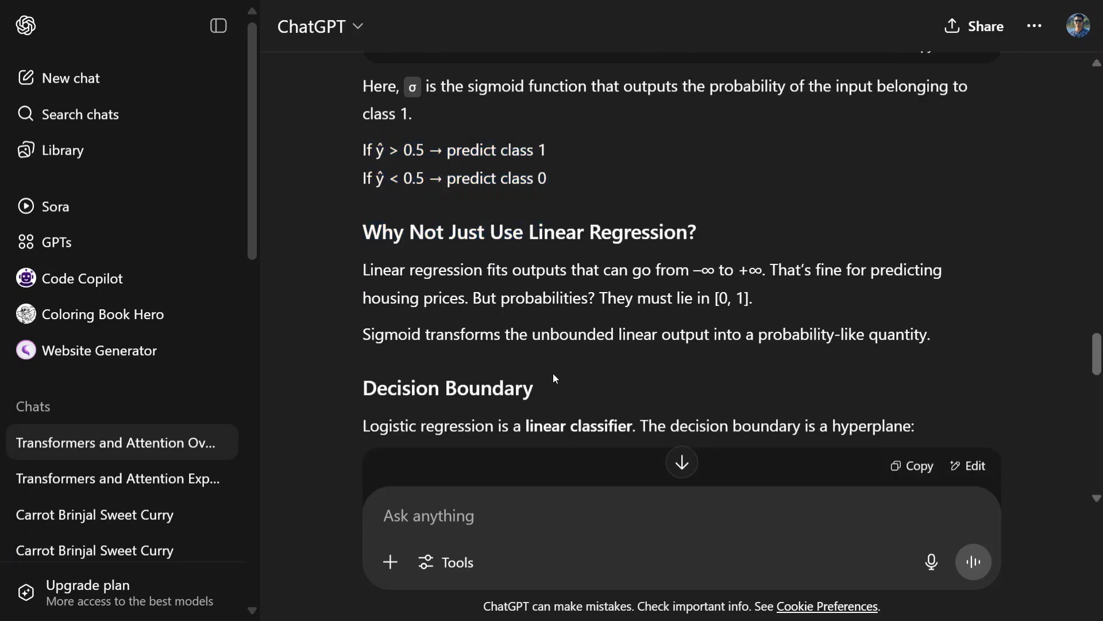
{"action": "scroll", "coordinate": [553, 373], "scroll_direction": "down", "scroll_amount": 3}
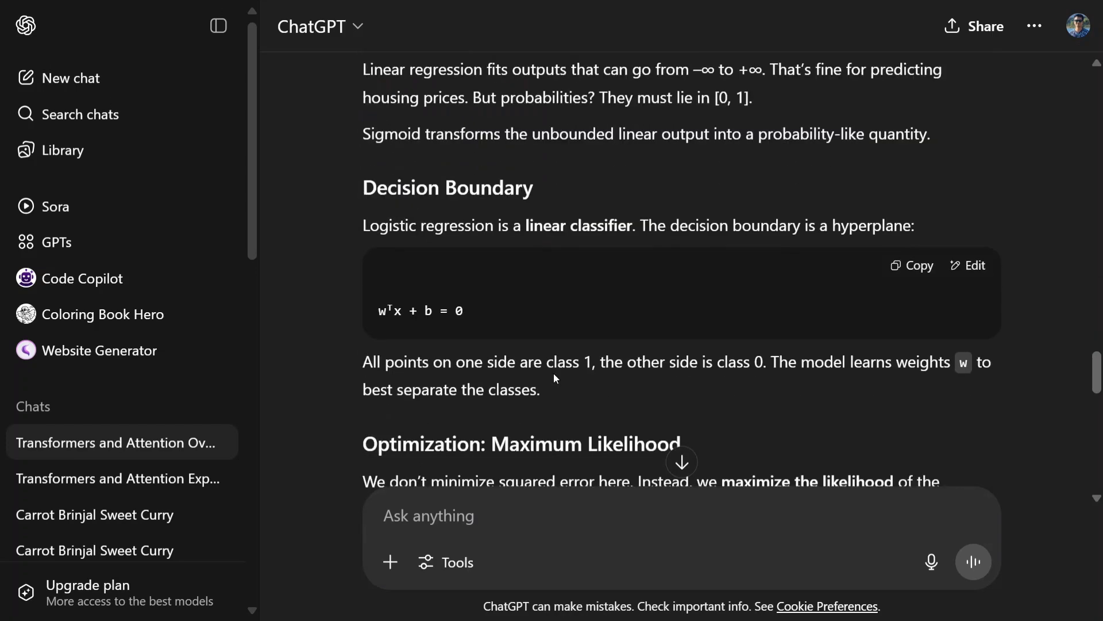
{"action": "scroll", "coordinate": [554, 374], "scroll_direction": "down", "scroll_amount": 3}
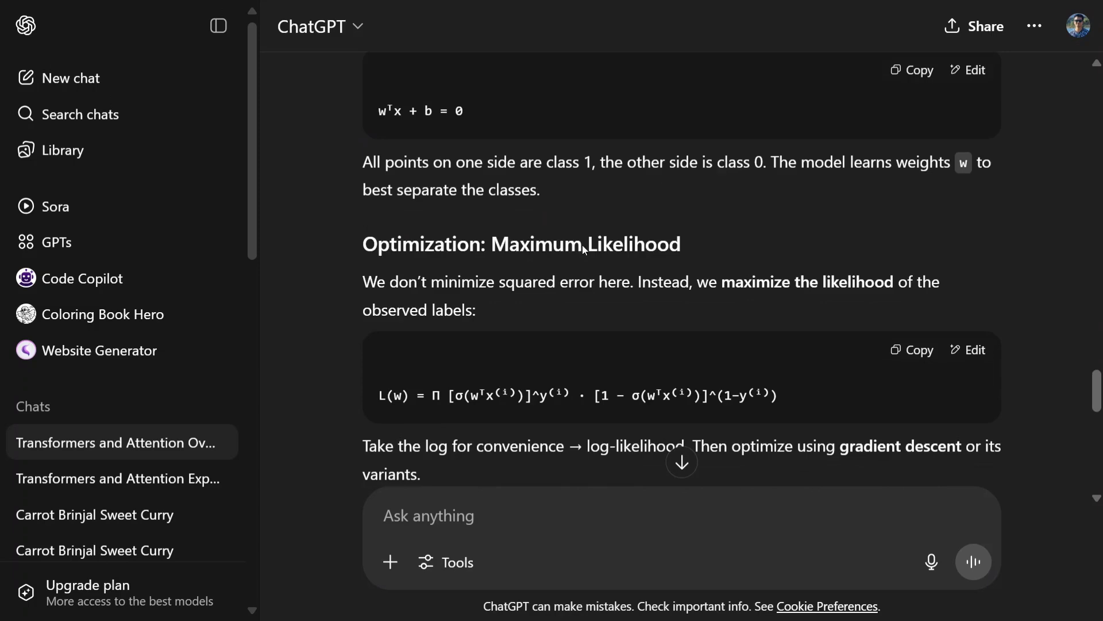
{"action": "scroll", "coordinate": [711, 344], "scroll_direction": "down", "scroll_amount": 13}
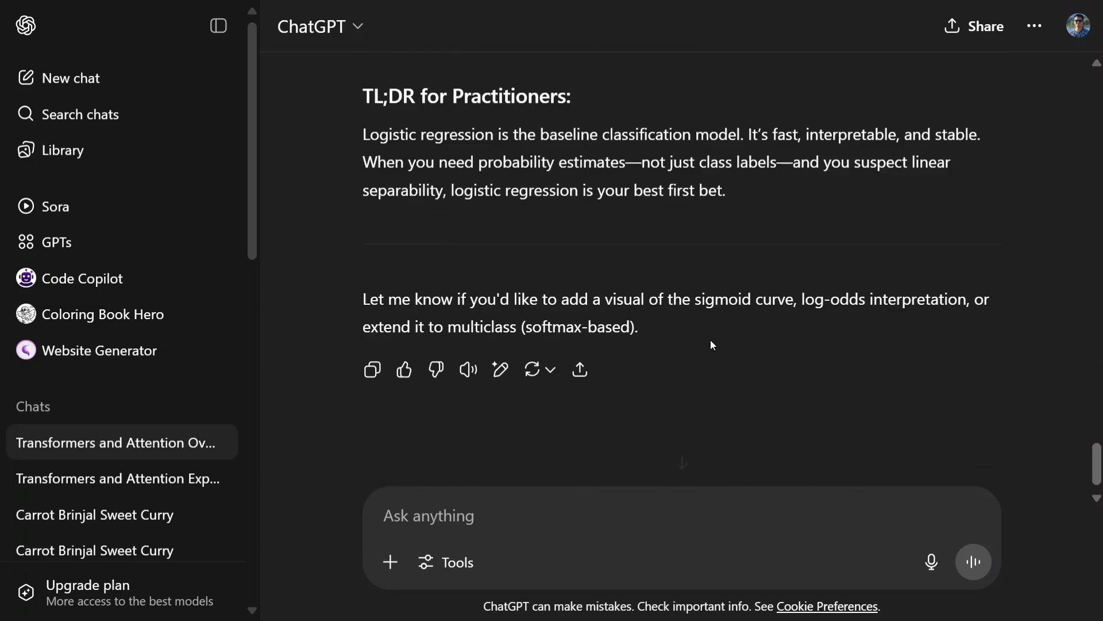
{"action": "scroll", "coordinate": [710, 340], "scroll_direction": "up", "scroll_amount": 15}
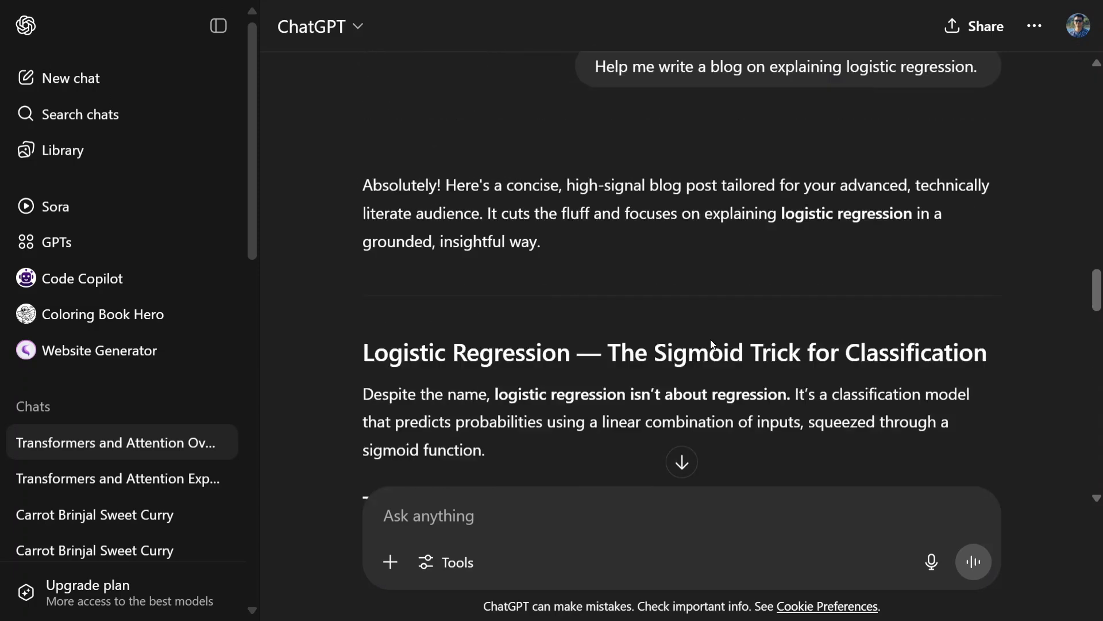
{"action": "scroll", "coordinate": [711, 343], "scroll_direction": "down", "scroll_amount": 3}
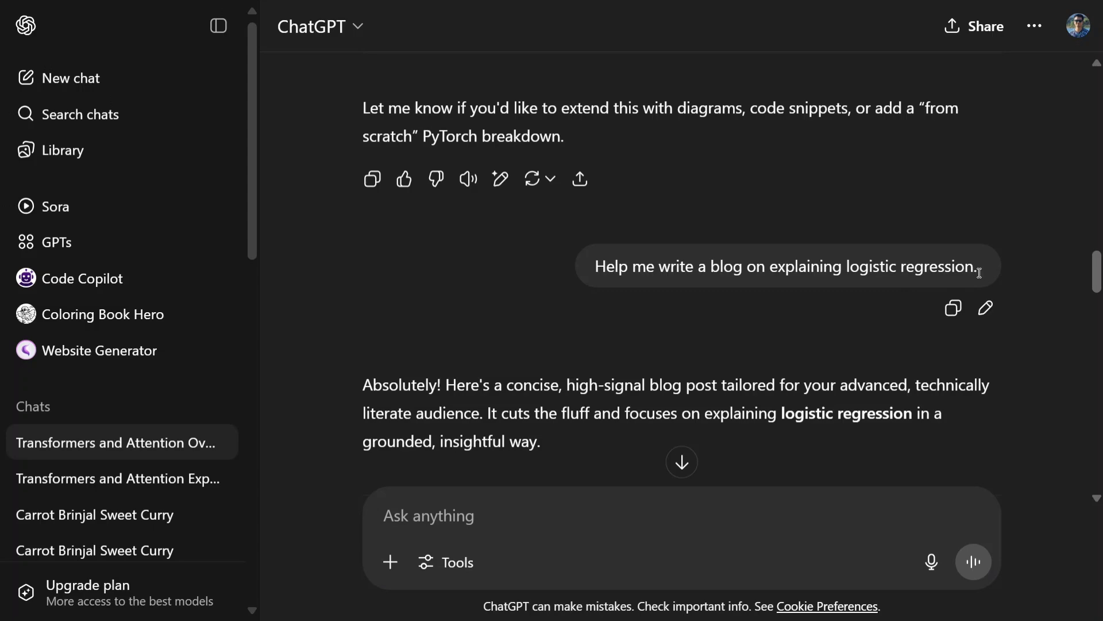
Select all the technical-blogger text in 'Anything else', delete it, and save the empty instructions.
{"action": "left_click", "coordinate": [1078, 25]}
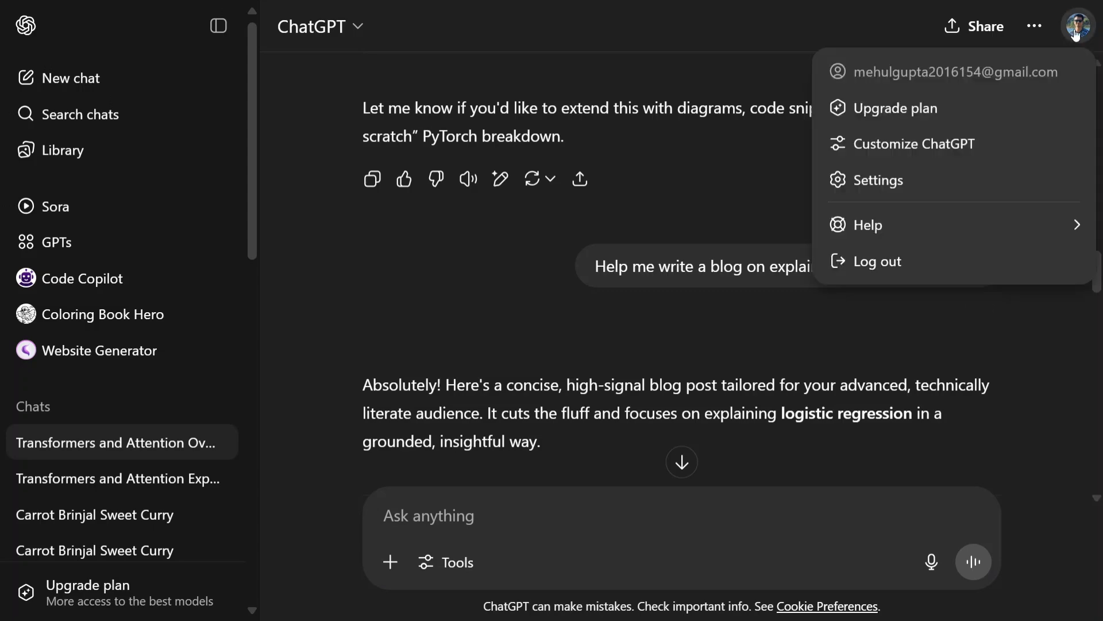
{"action": "left_click", "coordinate": [998, 146]}
{"action": "scroll", "coordinate": [585, 329], "scroll_direction": "down", "scroll_amount": 3}
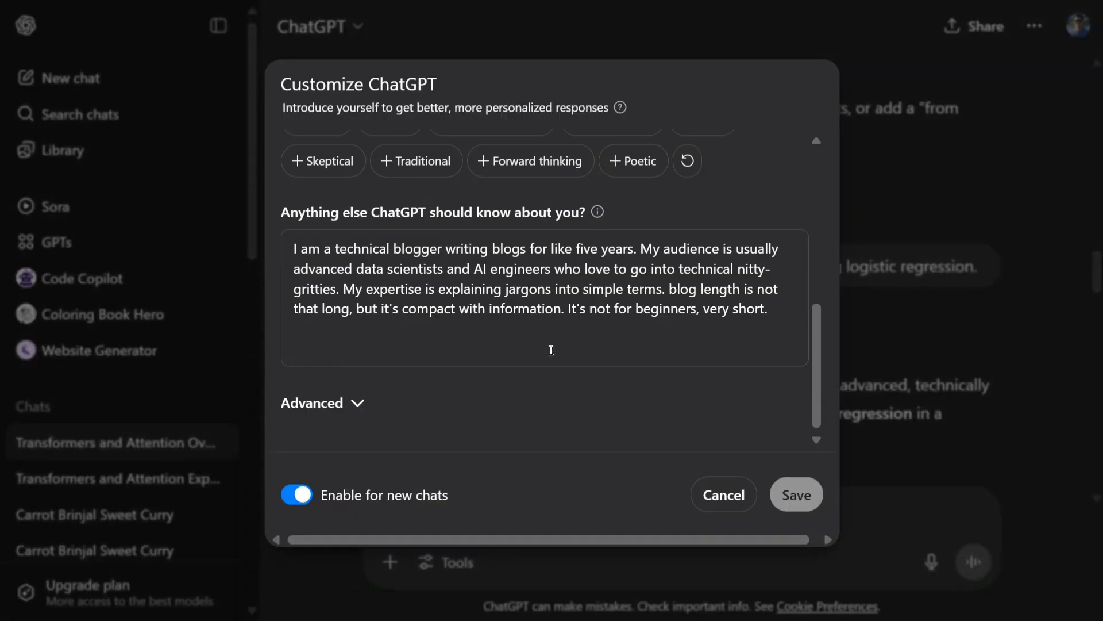
{"action": "left_click", "coordinate": [592, 313]}
{"action": "key", "text": "ctrl+a"}
{"action": "key", "text": "BackSpace"}
{"action": "left_click", "coordinate": [803, 489]}
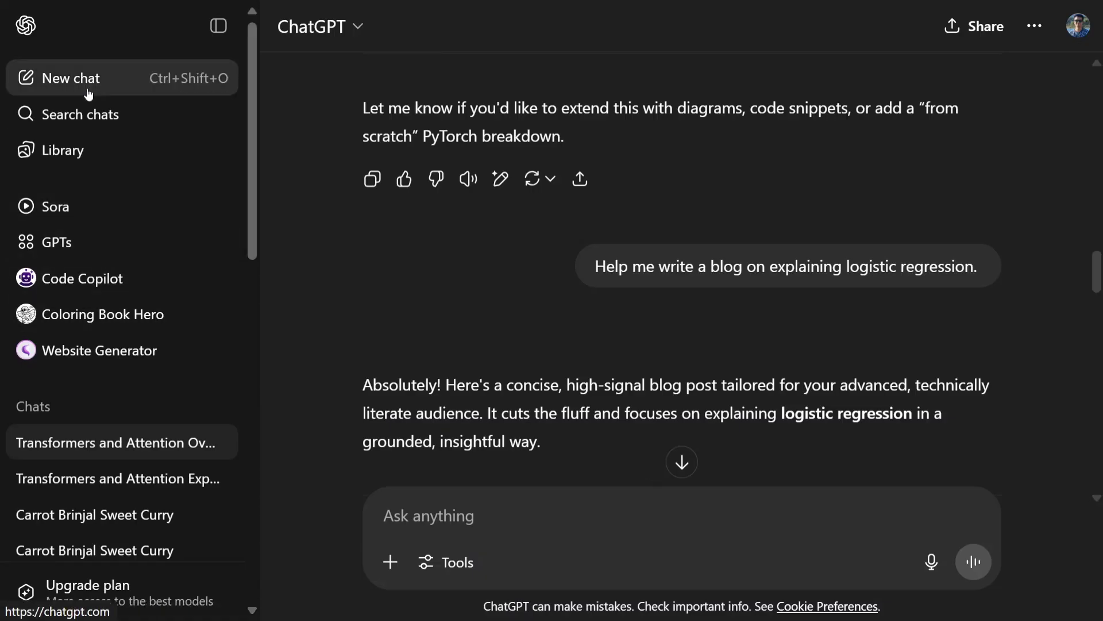
Dictate 'Help me write a code for detecting palindromes.' in a new chat and review the is_palindrome reply.
{"action": "left_click", "coordinate": [55, 83]}
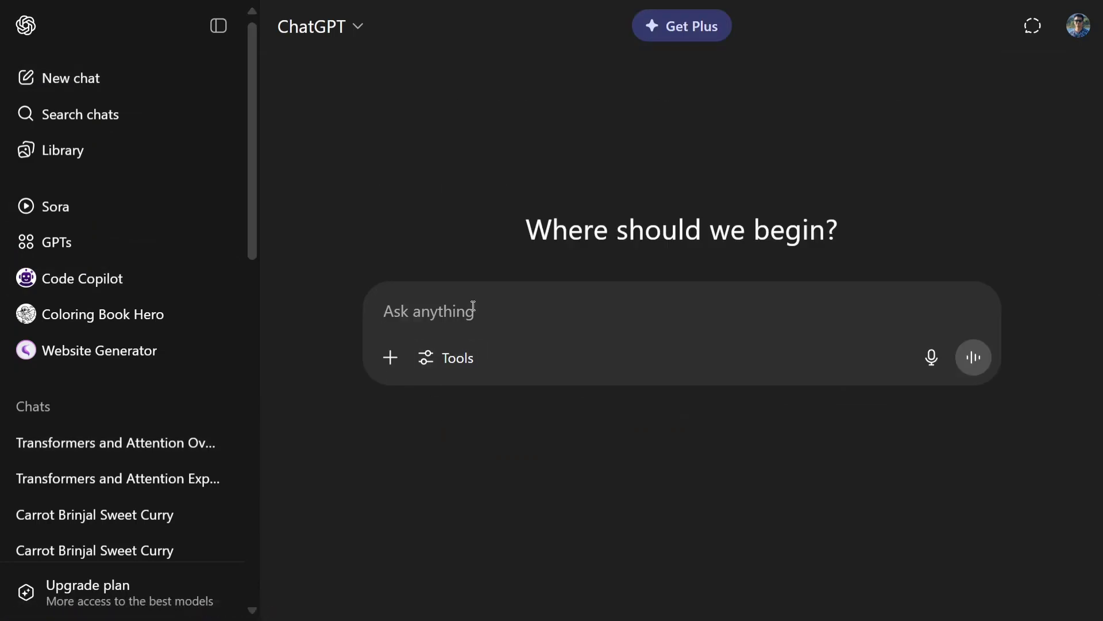
{"action": "key", "text": "ctrl+super"}
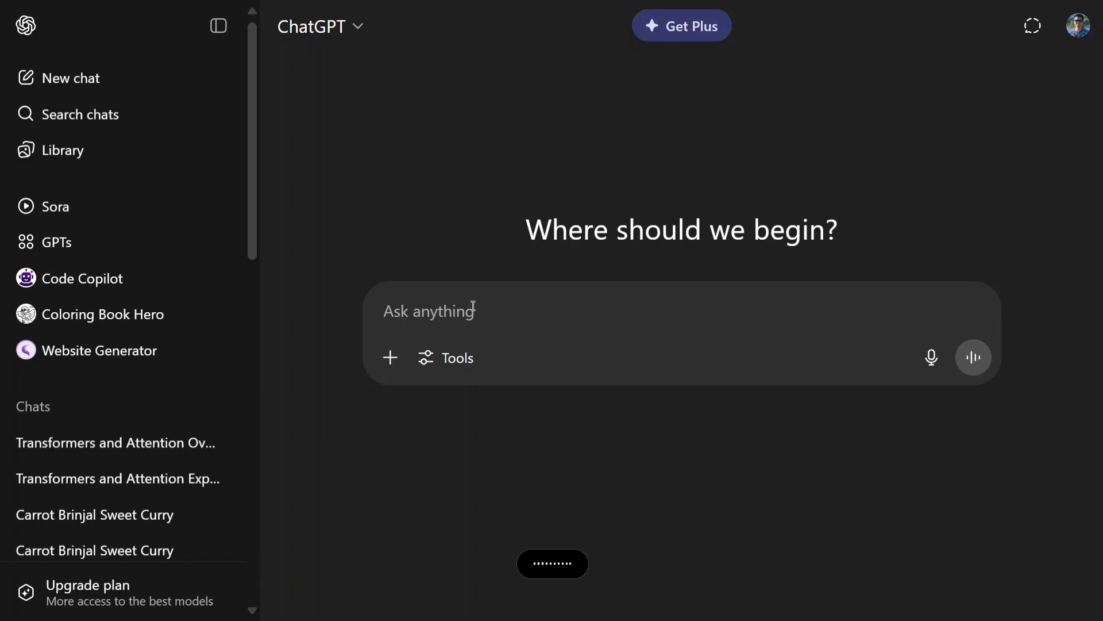
{"action": "key", "text": "Return"}
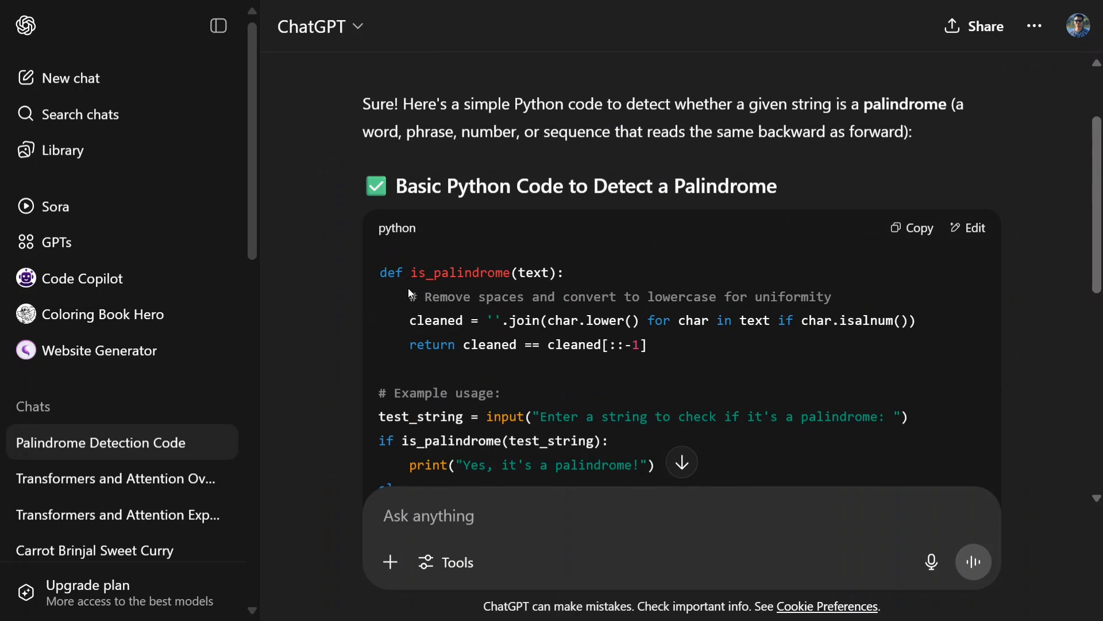
{"action": "scroll", "coordinate": [414, 294], "scroll_direction": "down", "scroll_amount": 2}
{"action": "scroll", "coordinate": [518, 347], "scroll_direction": "down", "scroll_amount": 7}
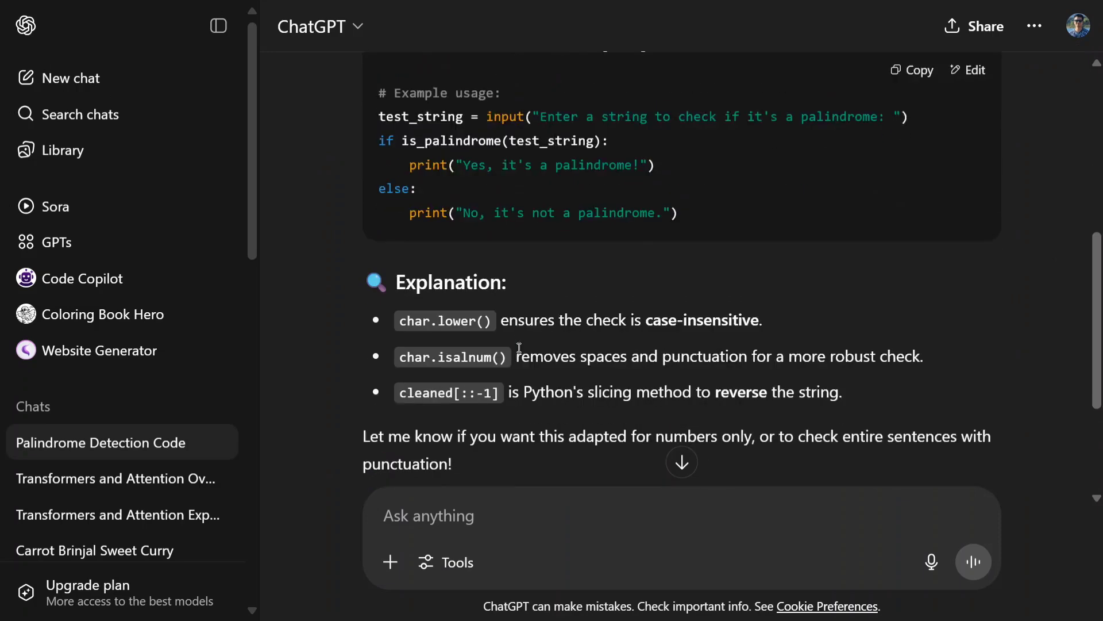
{"action": "scroll", "coordinate": [410, 342], "scroll_direction": "up", "scroll_amount": 10}
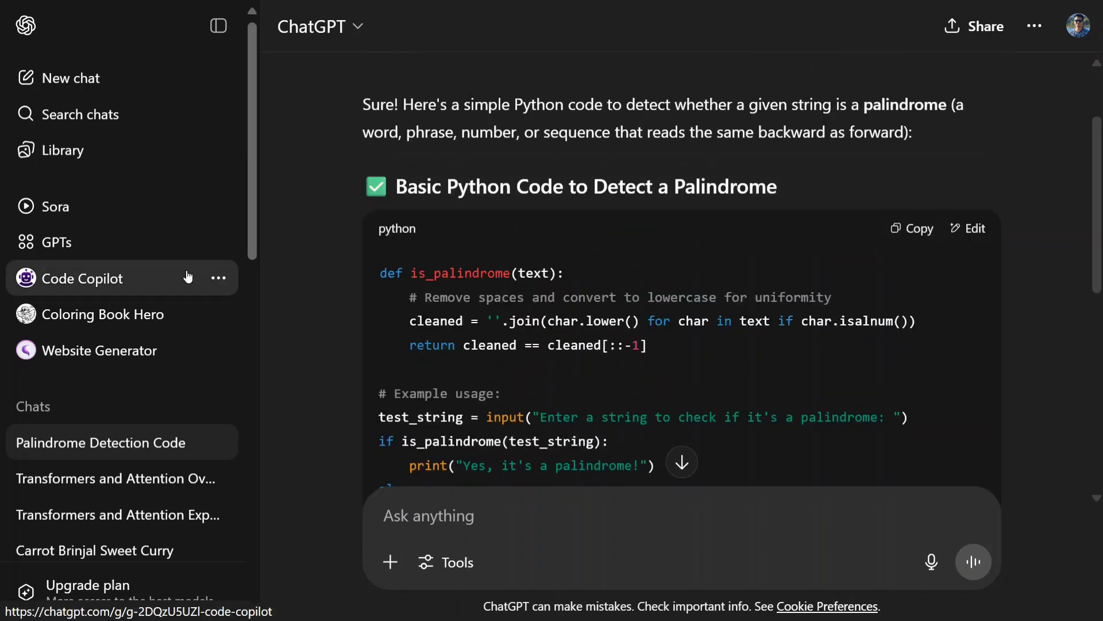
Dictate a 10-year developer profile demanding error-free, low-latency Java/Python code with Pylint above 8.
{"action": "left_click", "coordinate": [1080, 27]}
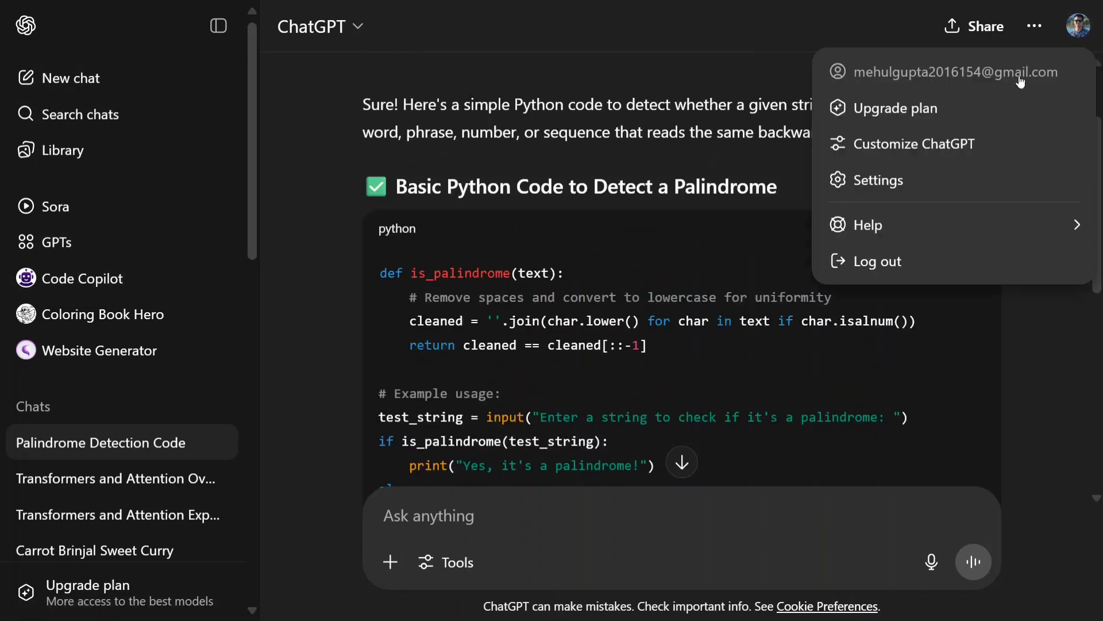
{"action": "left_click", "coordinate": [966, 140]}
{"action": "scroll", "coordinate": [462, 327], "scroll_direction": "down", "scroll_amount": 4}
{"action": "left_click", "coordinate": [423, 387]}
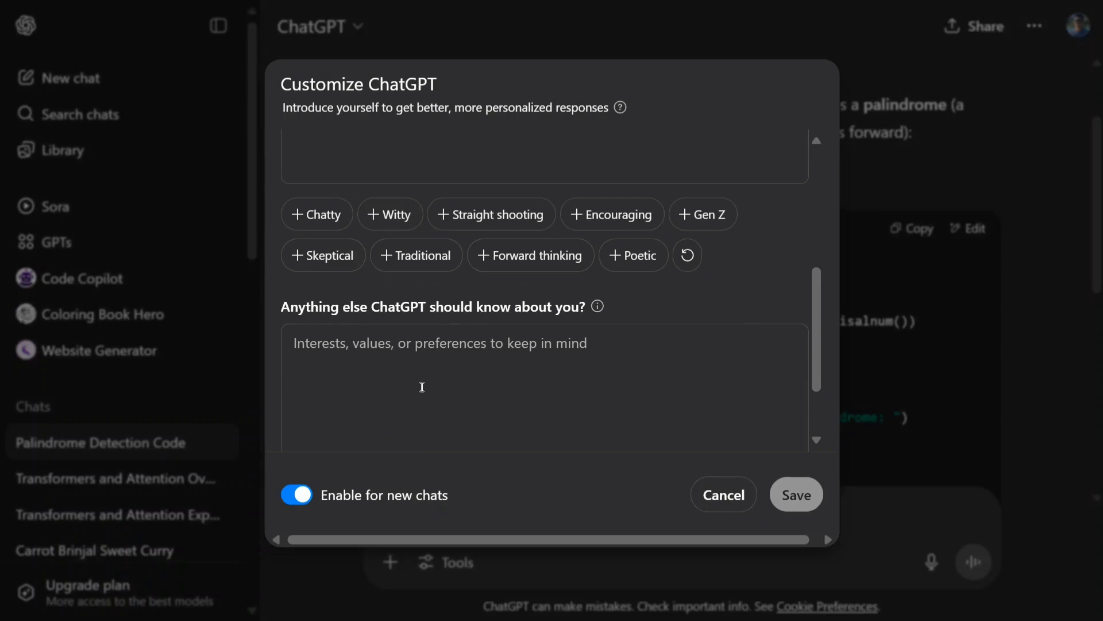
{"action": "key", "text": "ctrl+super"}
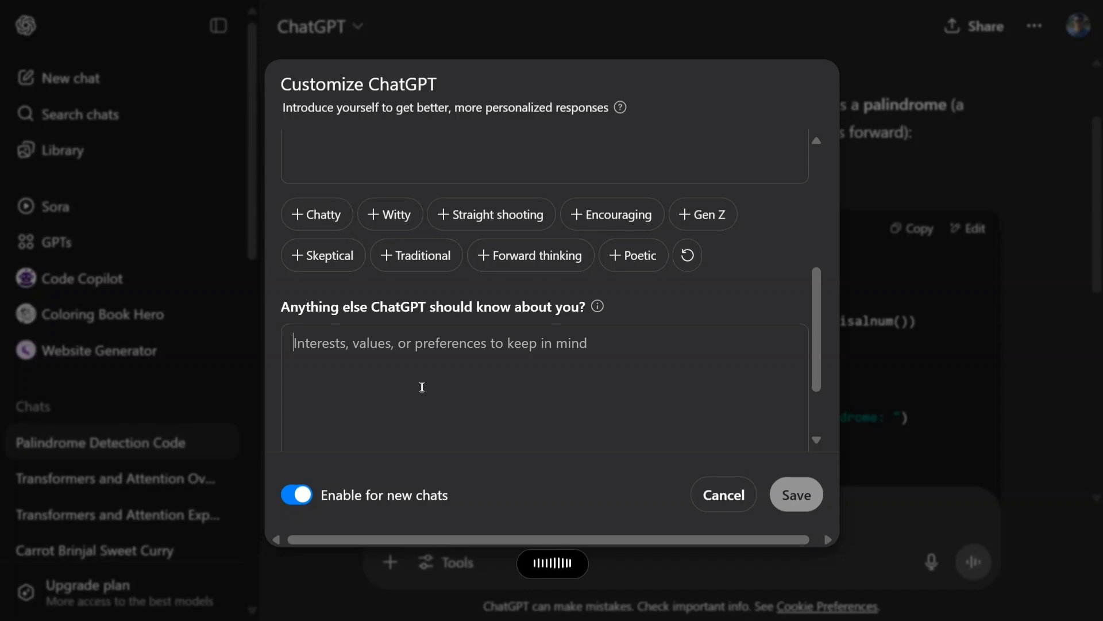
{"action": "key", "text": "ctrl+super"}
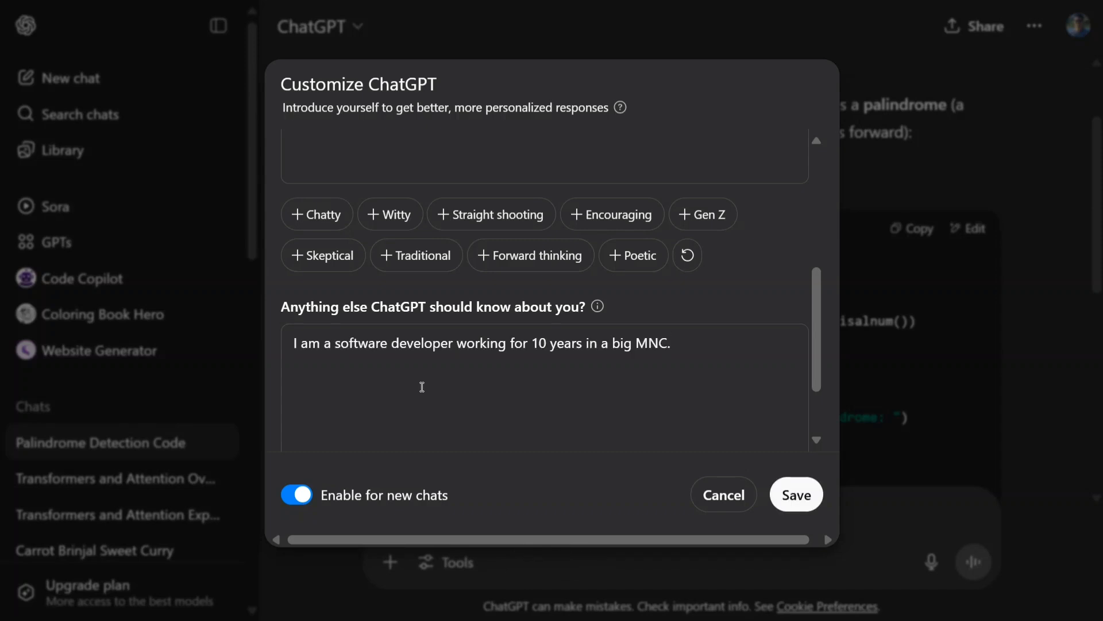
{"action": "key", "text": "ctrl+super"}
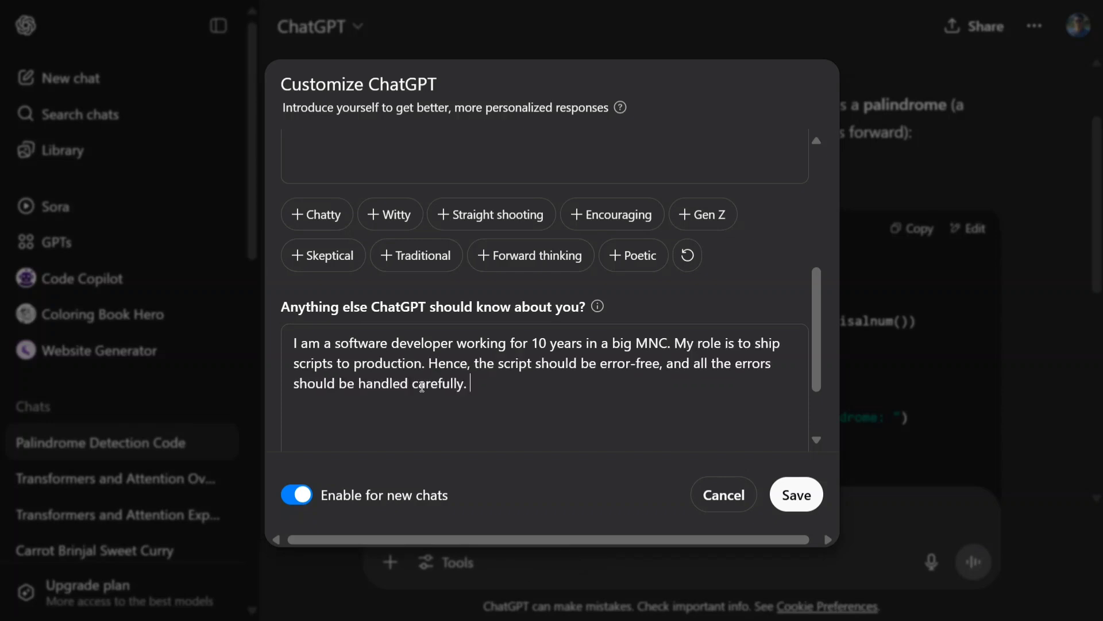
{"action": "key", "text": "super+h"}
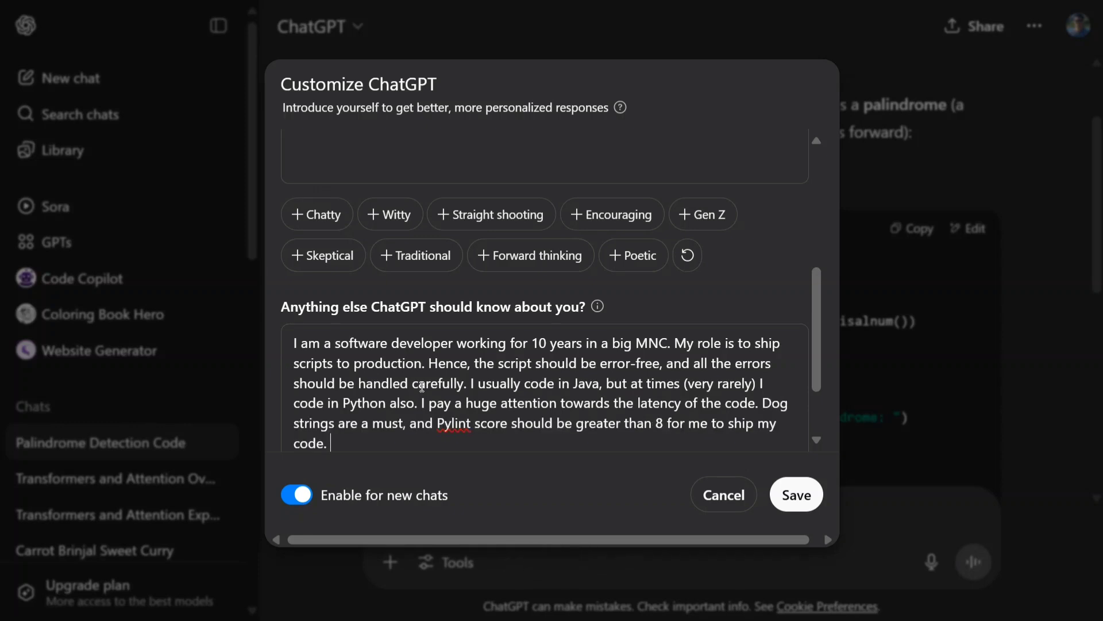
{"action": "scroll", "coordinate": [747, 356], "scroll_direction": "down", "scroll_amount": 2}
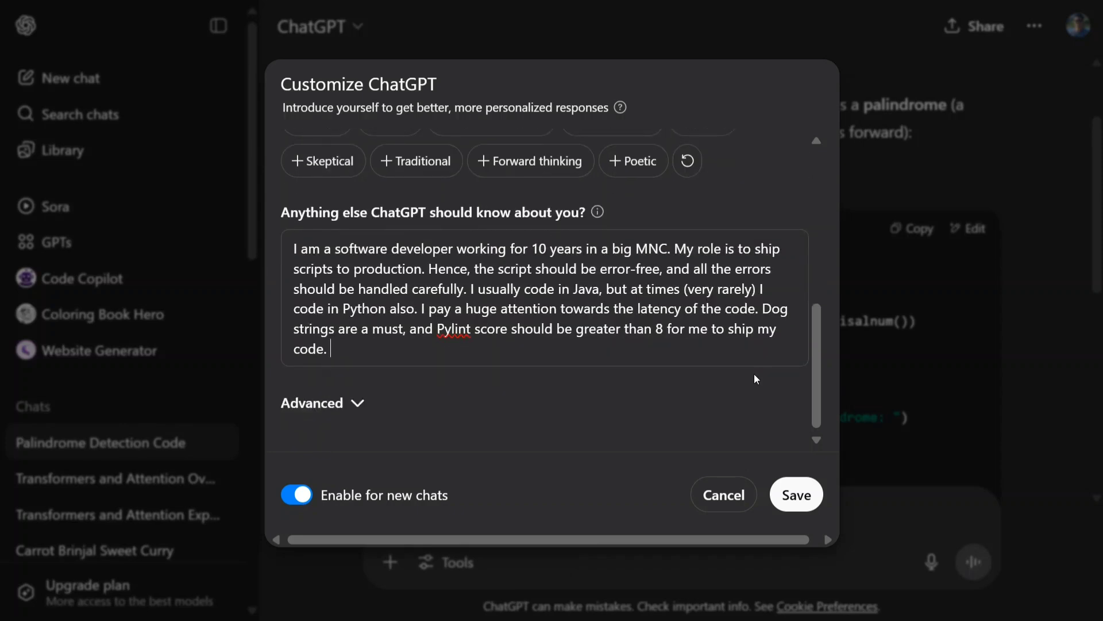
Save the developer custom instructions and select the earlier palindrome prompt.
{"action": "left_click", "coordinate": [803, 492]}
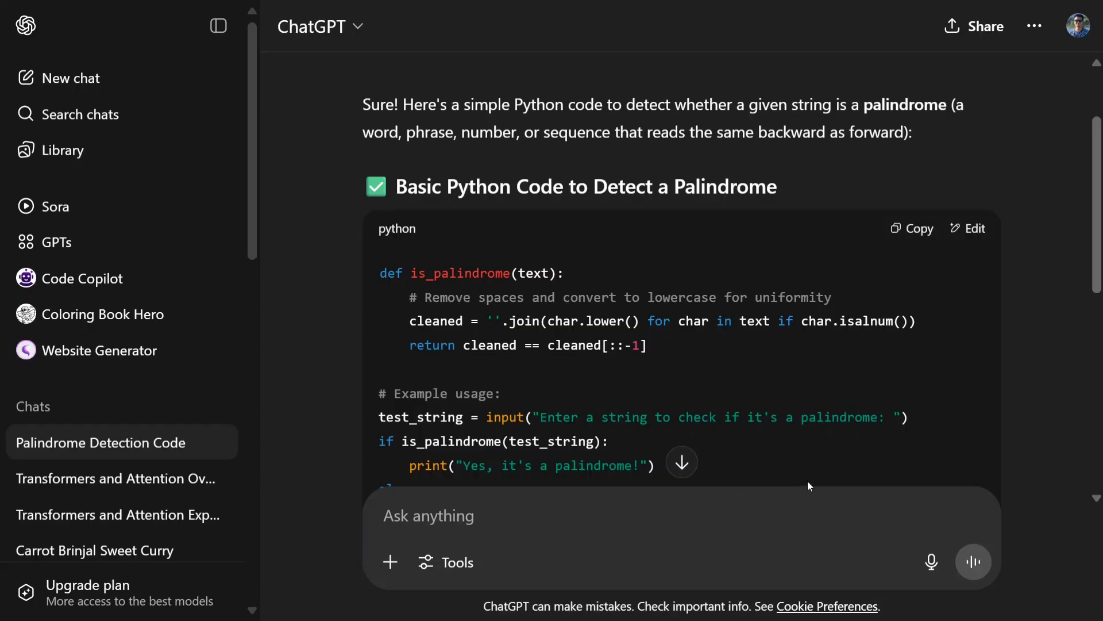
{"action": "scroll", "coordinate": [740, 209], "scroll_direction": "up", "scroll_amount": 2}
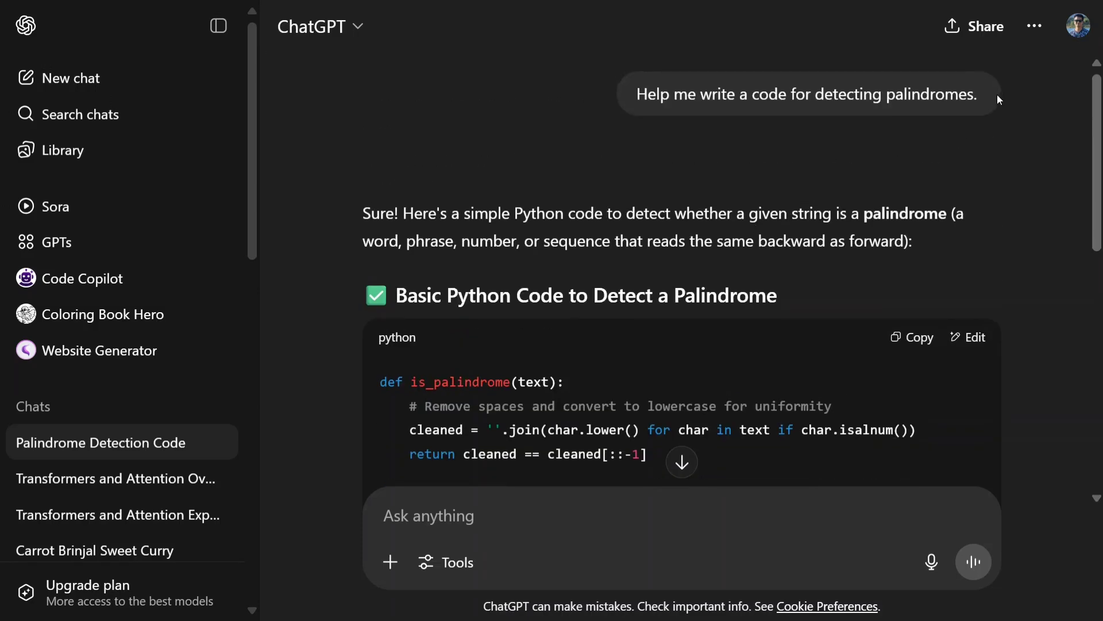
{"action": "left_click_drag", "start_coordinate": [998, 94], "coordinate": [615, 105]}
{"action": "key", "text": "ctrl+c"}
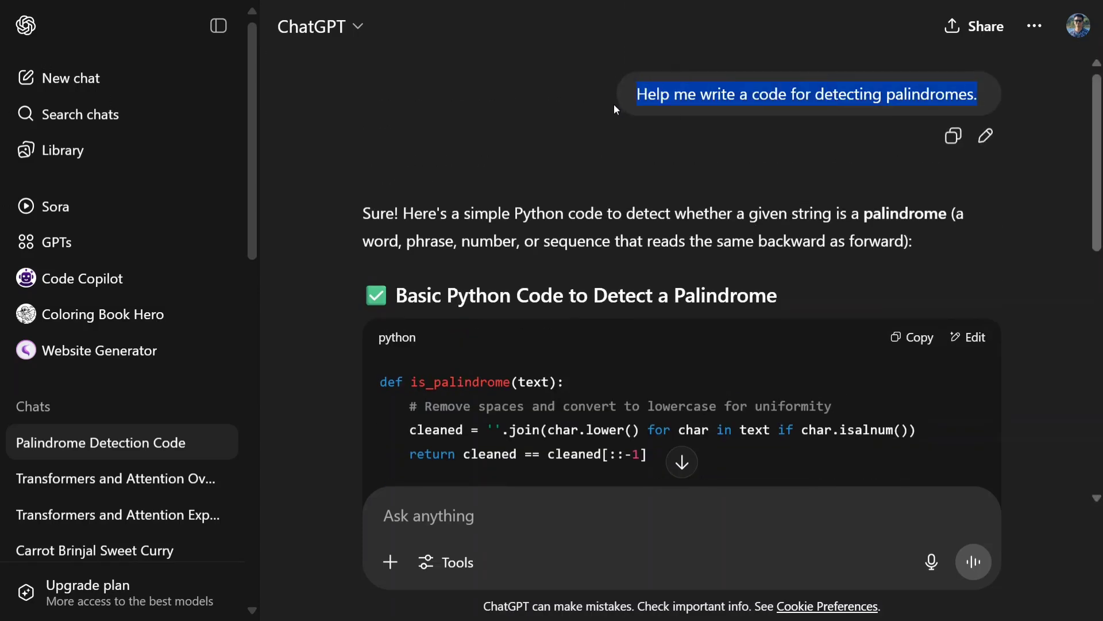
Paste and send the palindrome prompt in a new chat for a docstring-documented function.
{"action": "left_click", "coordinate": [53, 98]}
{"action": "left_click", "coordinate": [53, 86]}
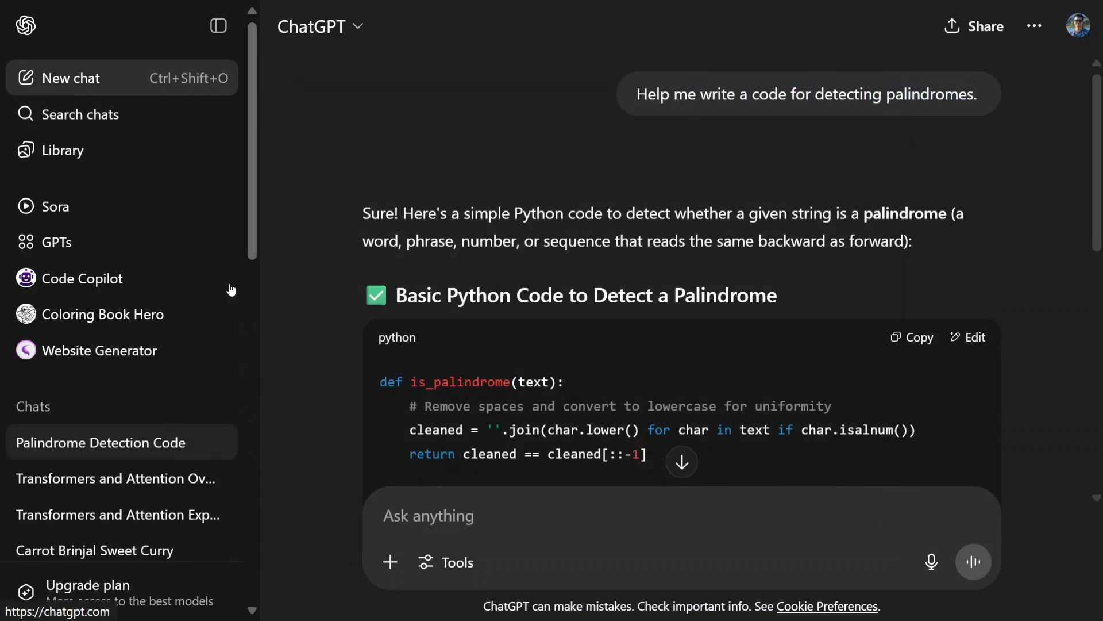
{"action": "left_click", "coordinate": [54, 89]}
{"action": "key", "text": "ctrl+v"}
{"action": "key", "text": "Return"}
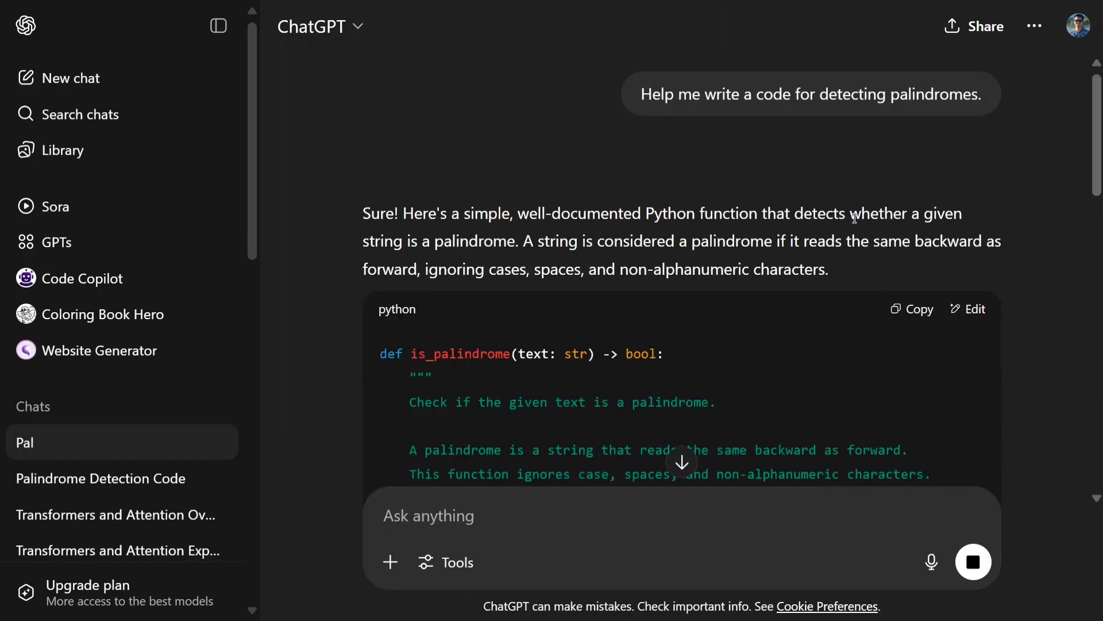
{"action": "scroll", "coordinate": [541, 258], "scroll_direction": "down", "scroll_amount": 3}
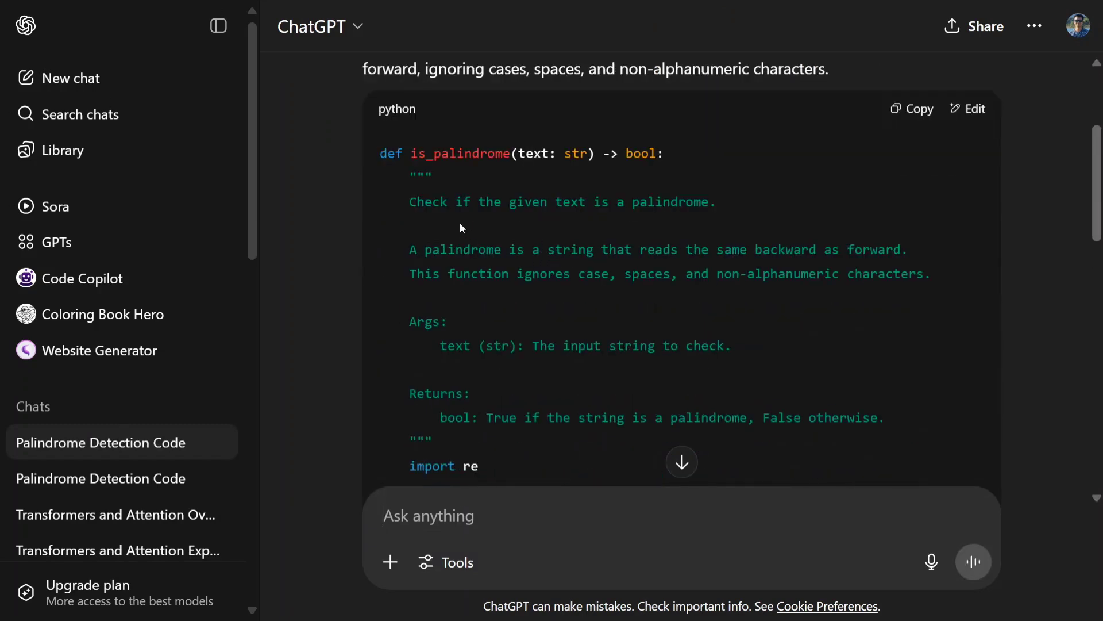
{"action": "left_click_drag", "start_coordinate": [394, 191], "coordinate": [436, 442]}
{"action": "left_click", "coordinate": [113, 481]}
{"action": "scroll", "coordinate": [535, 347], "scroll_direction": "up", "scroll_amount": 5}
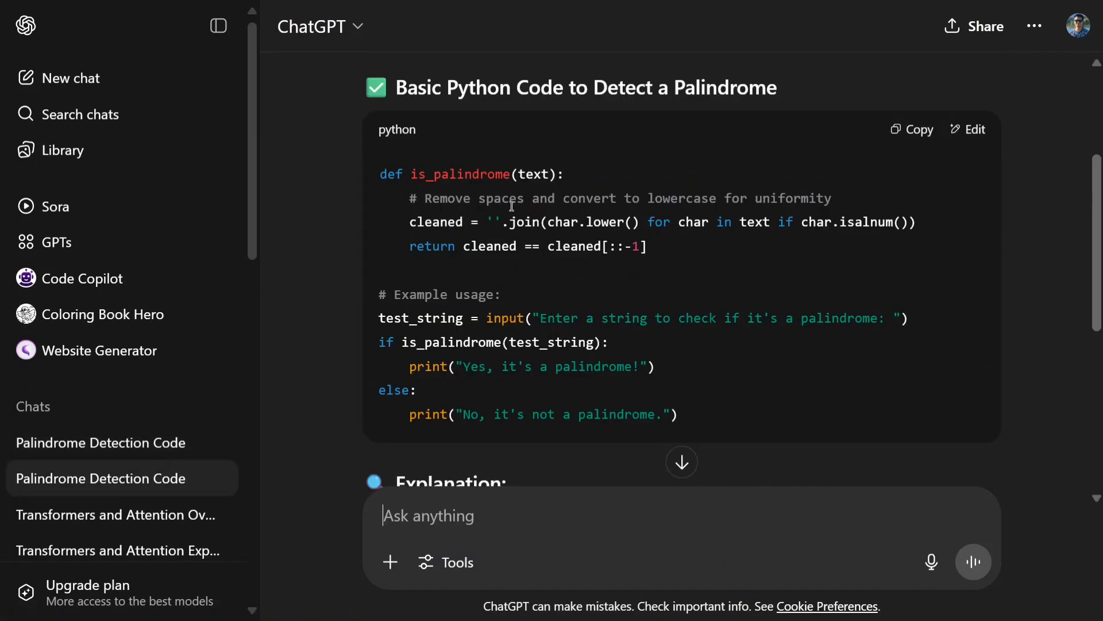
{"action": "left_click", "coordinate": [98, 444]}
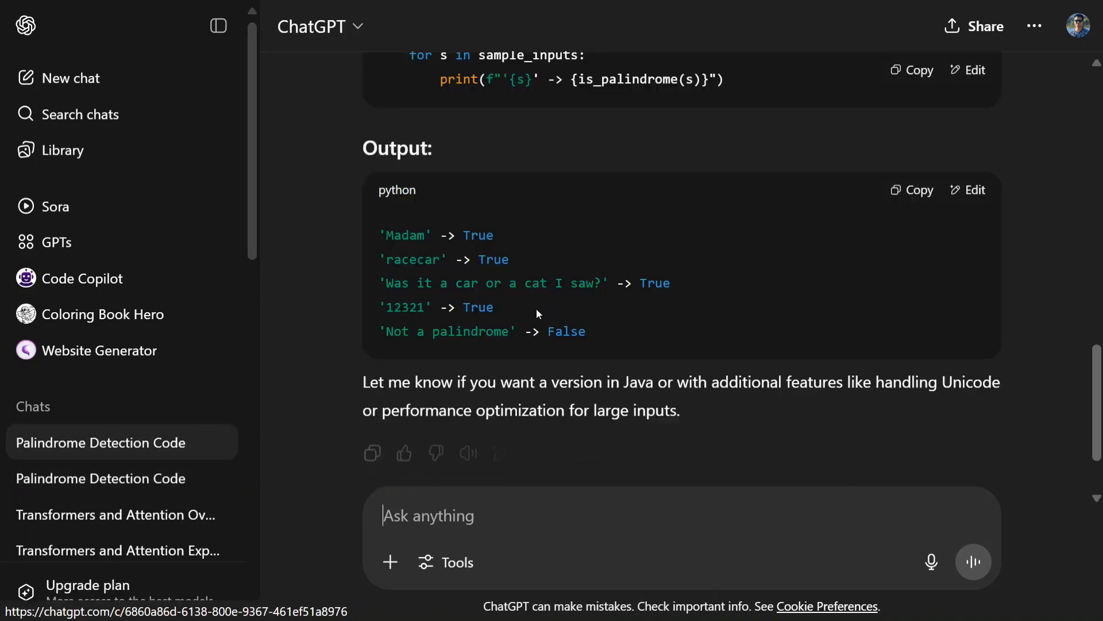
{"action": "scroll", "coordinate": [537, 308], "scroll_direction": "up", "scroll_amount": 5}
{"action": "scroll", "coordinate": [537, 308], "scroll_direction": "up", "scroll_amount": 8}
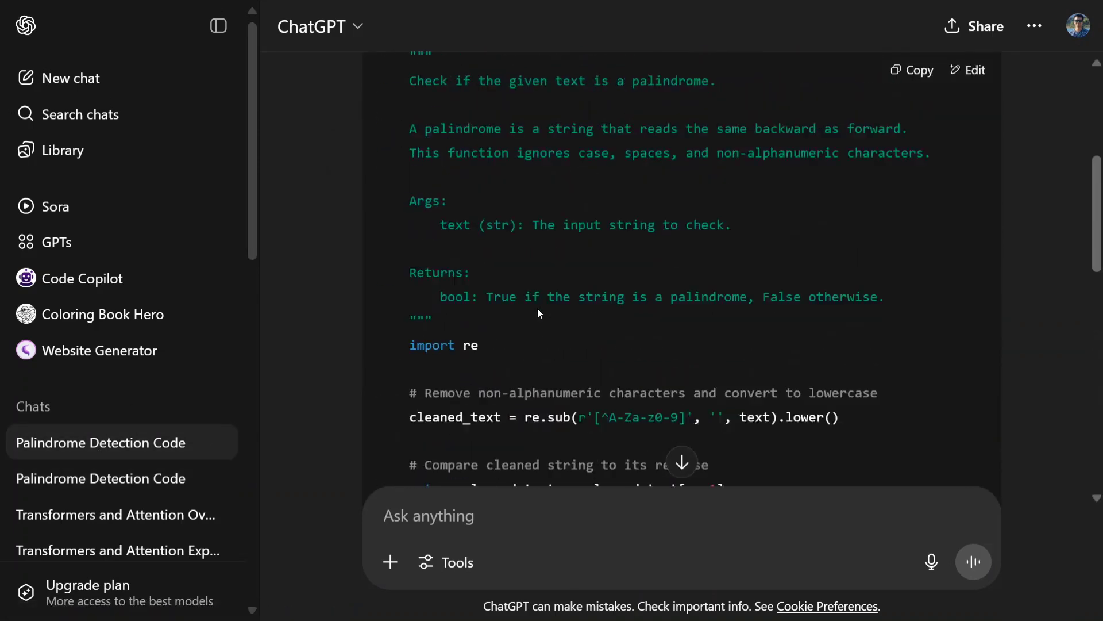
{"action": "scroll", "coordinate": [537, 308], "scroll_direction": "down", "scroll_amount": 5}
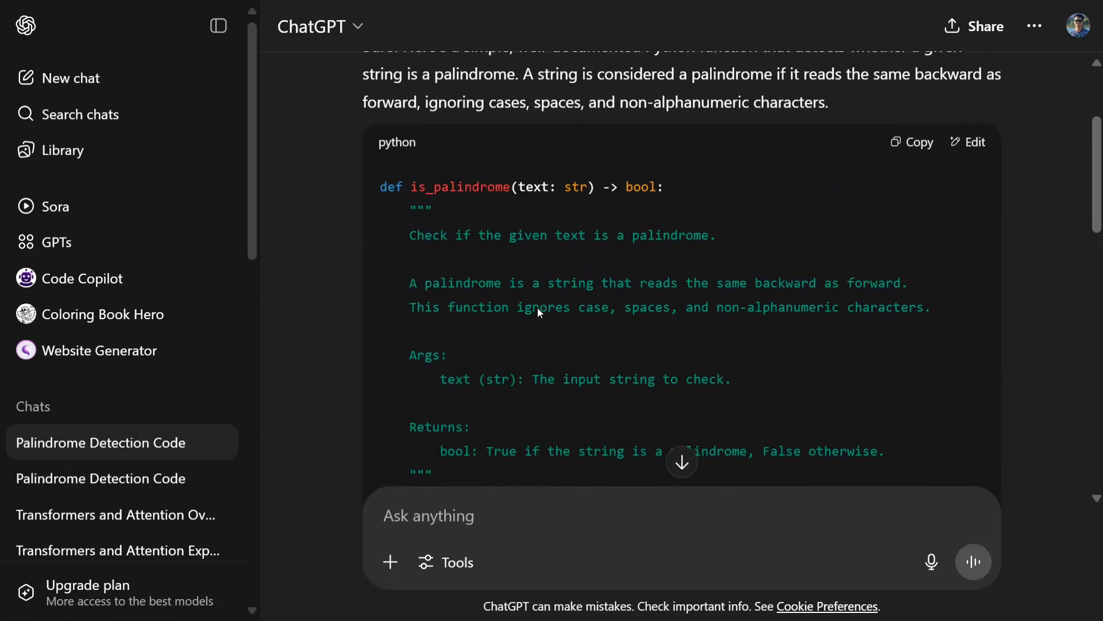
{"action": "scroll", "coordinate": [538, 308], "scroll_direction": "down", "scroll_amount": 2}
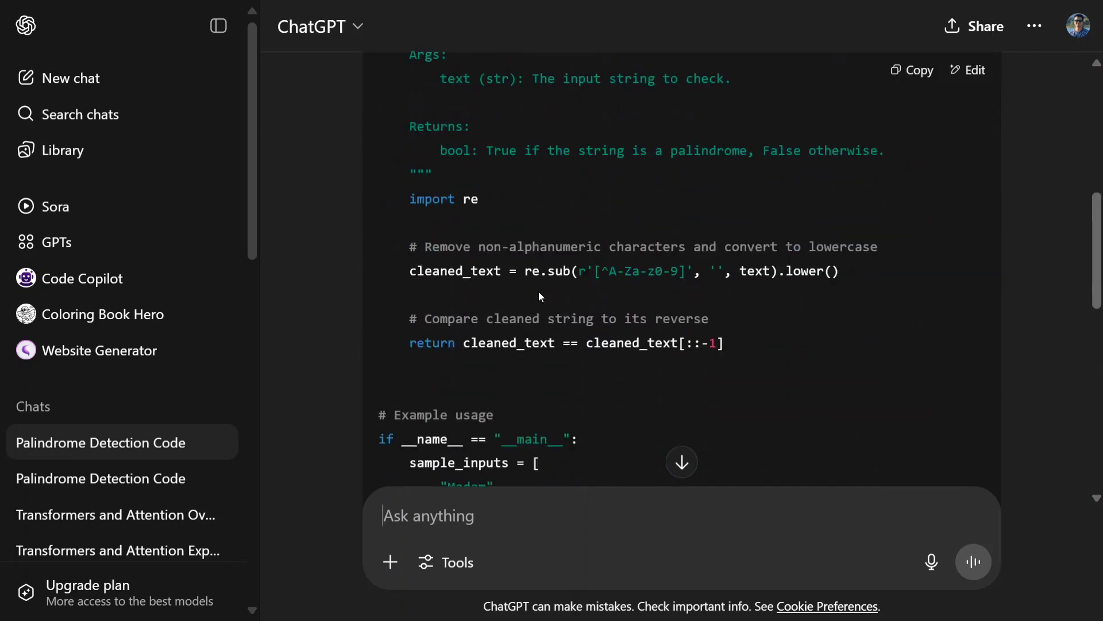
{"action": "scroll", "coordinate": [538, 297], "scroll_direction": "down", "scroll_amount": 4}
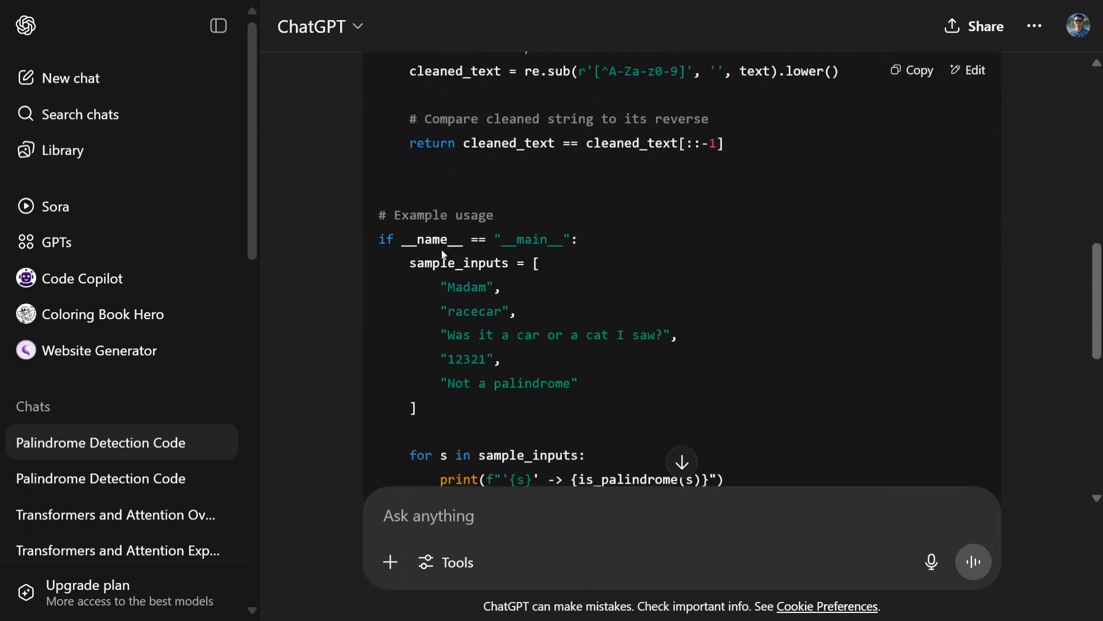
{"action": "left_click_drag", "start_coordinate": [379, 246], "coordinate": [578, 247]}
{"action": "left_click", "coordinate": [505, 286]}
{"action": "scroll", "coordinate": [592, 270], "scroll_direction": "down", "scroll_amount": 6}
{"action": "scroll", "coordinate": [603, 263], "scroll_direction": "down", "scroll_amount": 2}
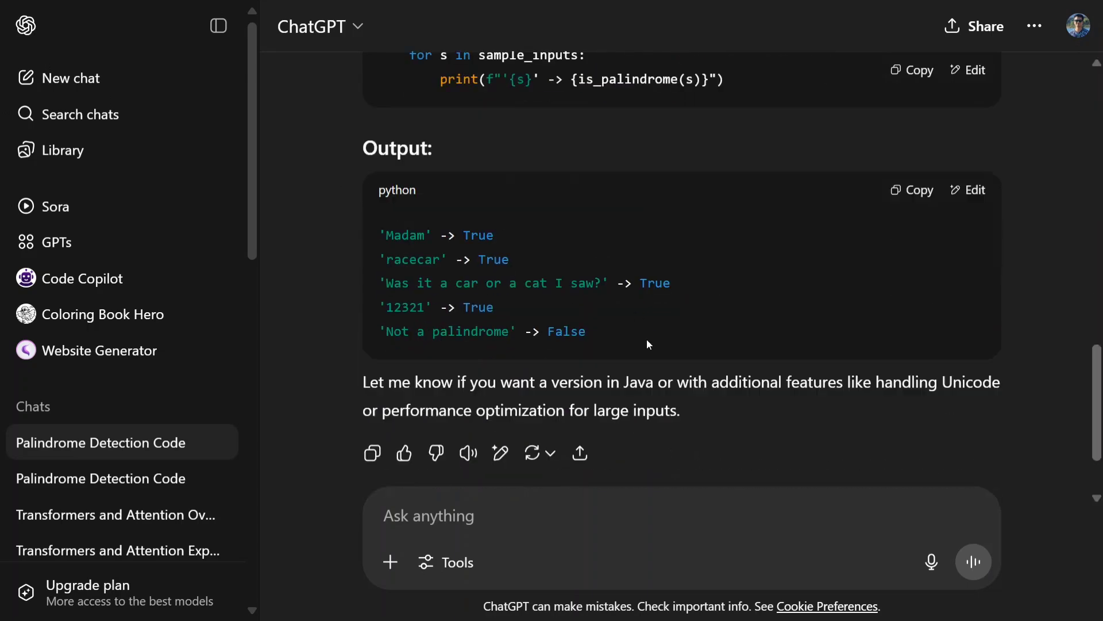
{"action": "left_click_drag", "start_coordinate": [543, 336], "coordinate": [366, 232]}
{"action": "scroll", "coordinate": [649, 295], "scroll_direction": "up", "scroll_amount": 6}
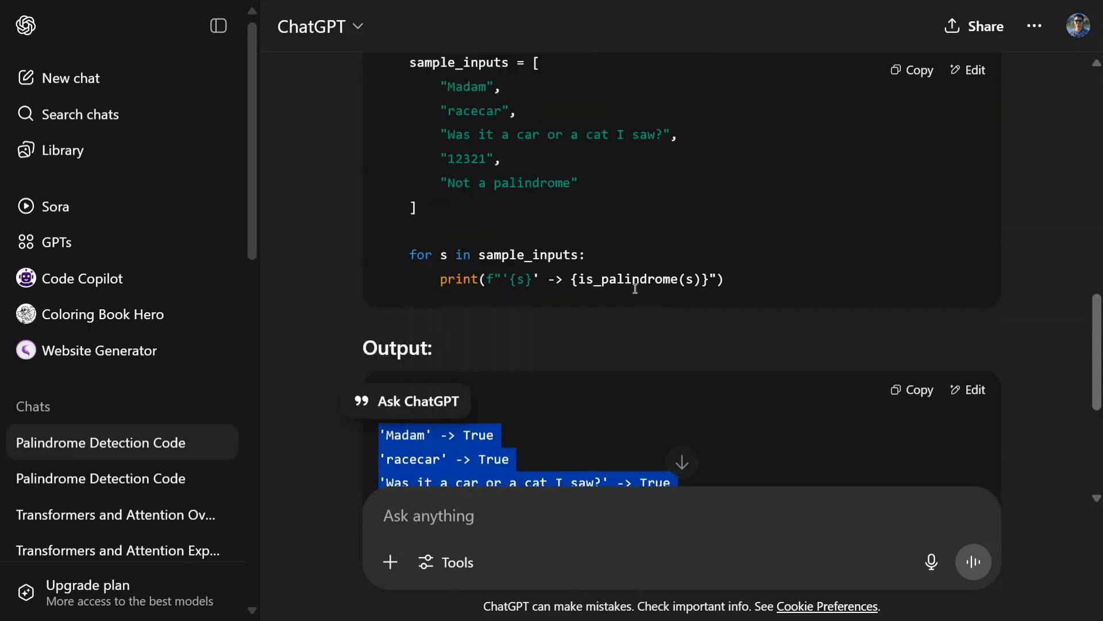
{"action": "scroll", "coordinate": [680, 280], "scroll_direction": "up", "scroll_amount": 8}
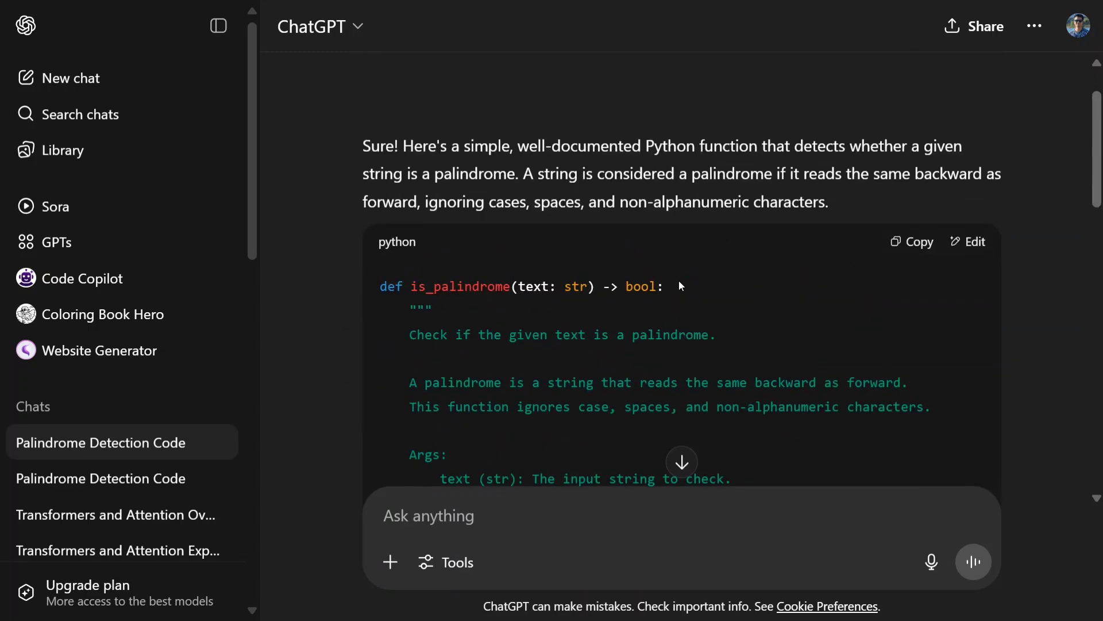
{"action": "scroll", "coordinate": [681, 285], "scroll_direction": "down", "scroll_amount": 10}
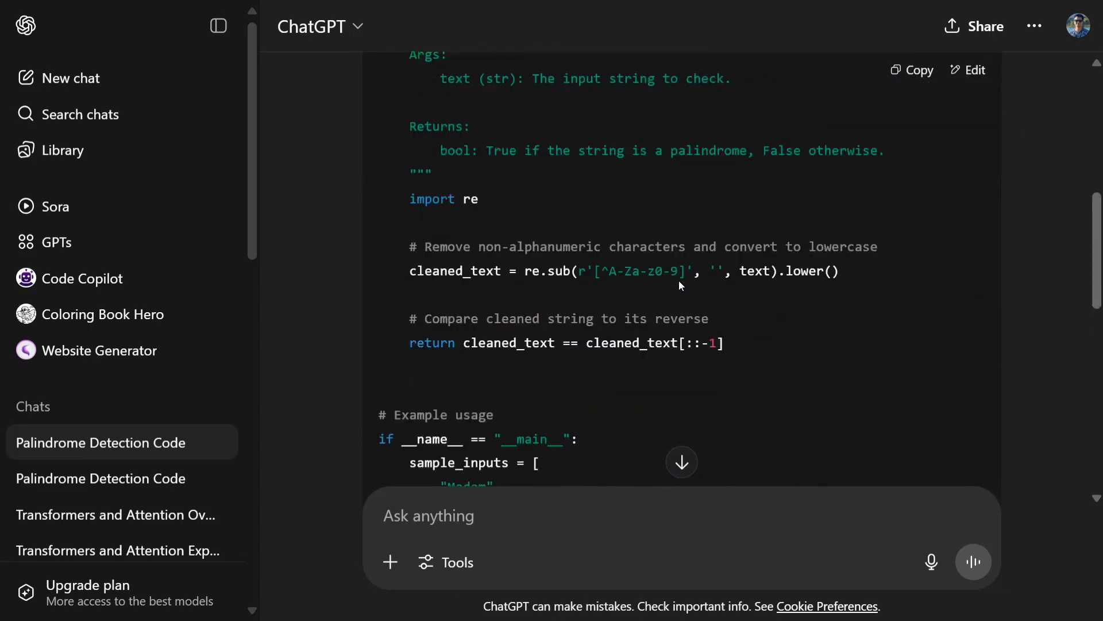
{"action": "scroll", "coordinate": [680, 283], "scroll_direction": "down", "scroll_amount": 5}
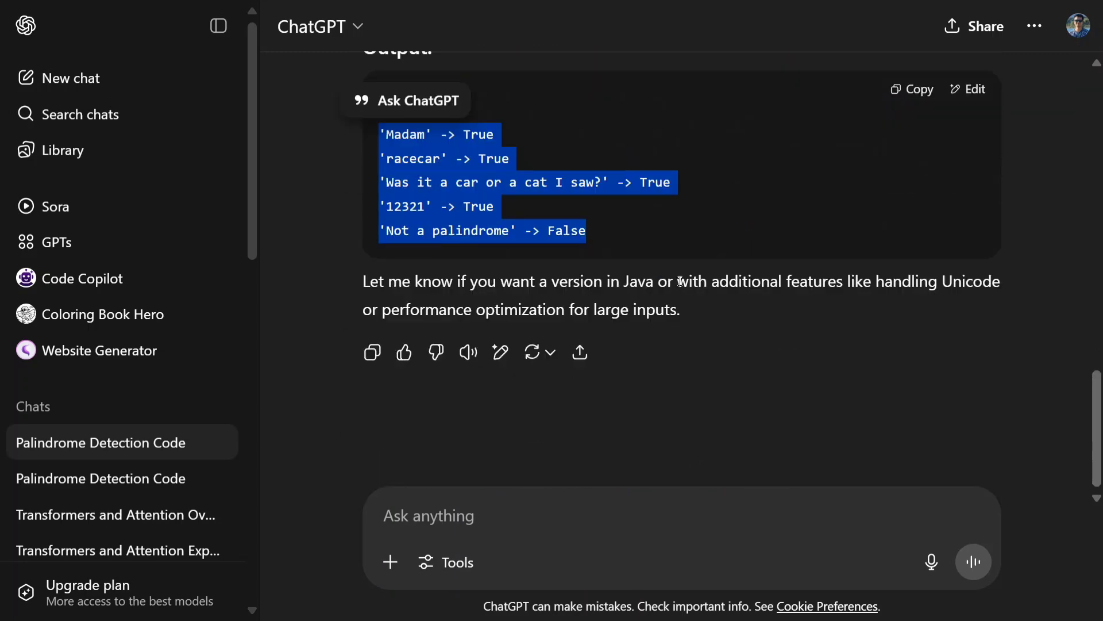
{"action": "left_click", "coordinate": [707, 225]}
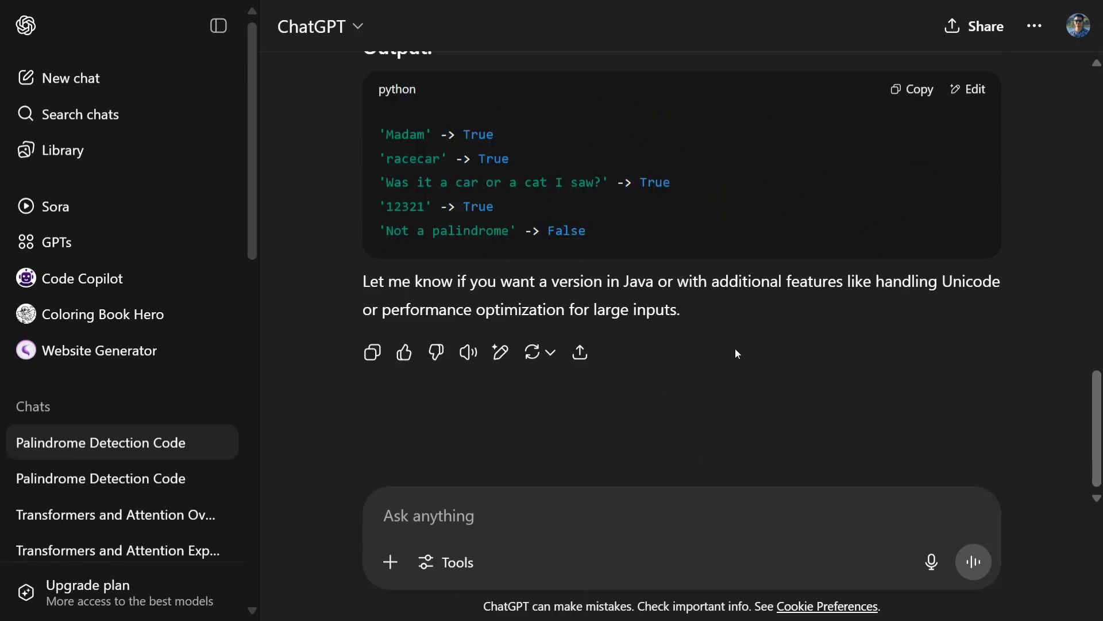
{"action": "scroll", "coordinate": [734, 327], "scroll_direction": "up", "scroll_amount": 4}
{"action": "scroll", "coordinate": [733, 327], "scroll_direction": "down", "scroll_amount": 4}
{"action": "left_click_drag", "start_coordinate": [364, 282], "coordinate": [654, 291]}
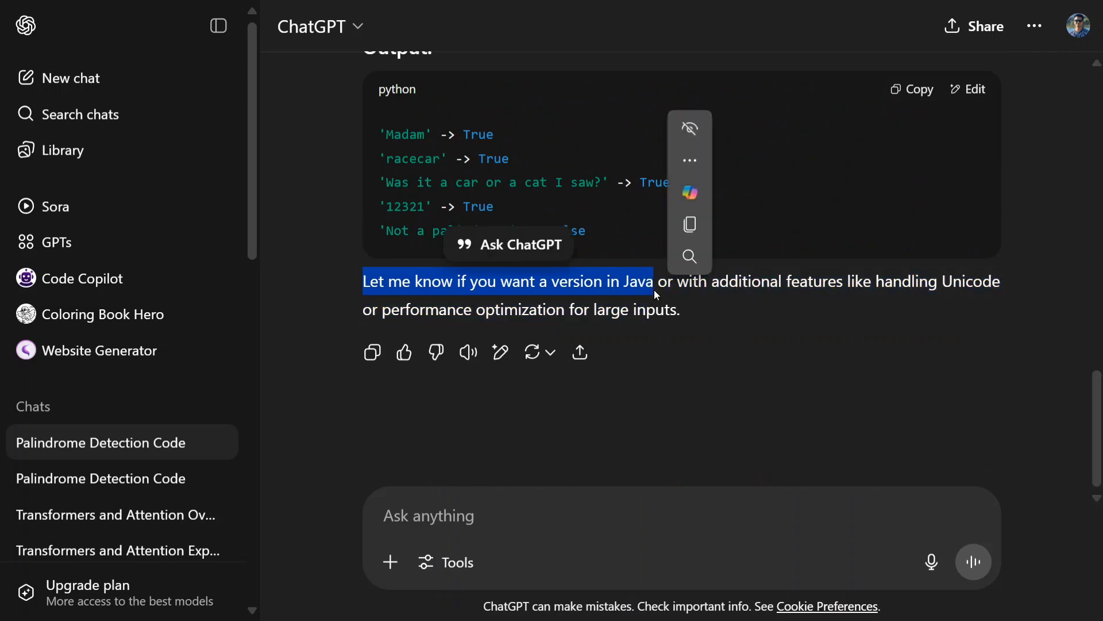
{"action": "left_click", "coordinate": [659, 309]}
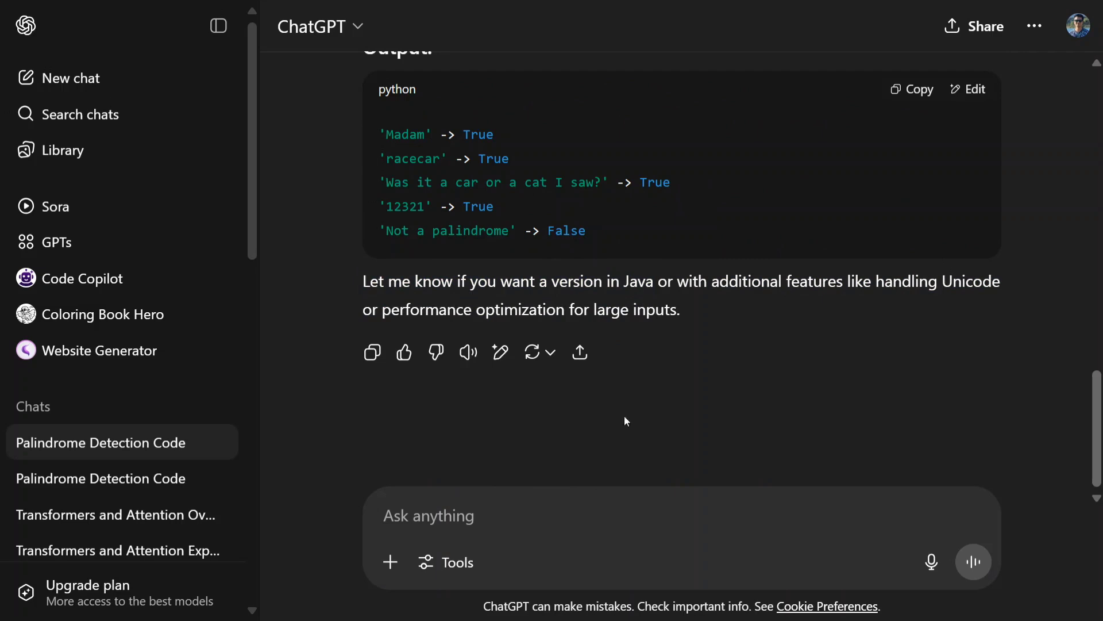
{"action": "left_click", "coordinate": [470, 522]}
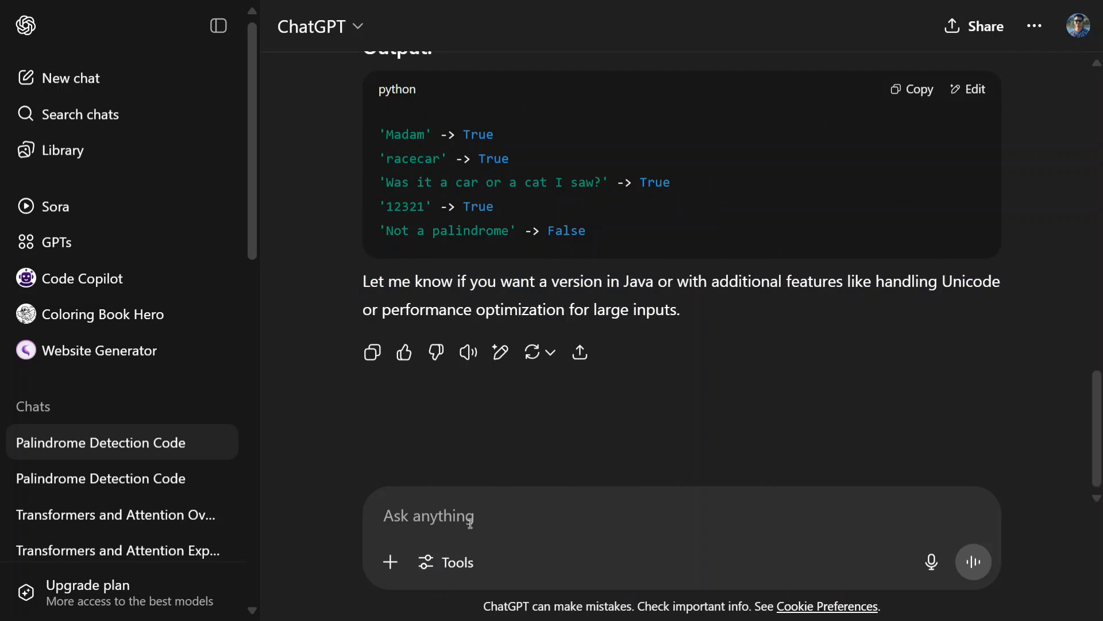
Dictate and send a request for a Java back-end for a database extraction facility.
{"action": "key", "text": "ctrl+super"}
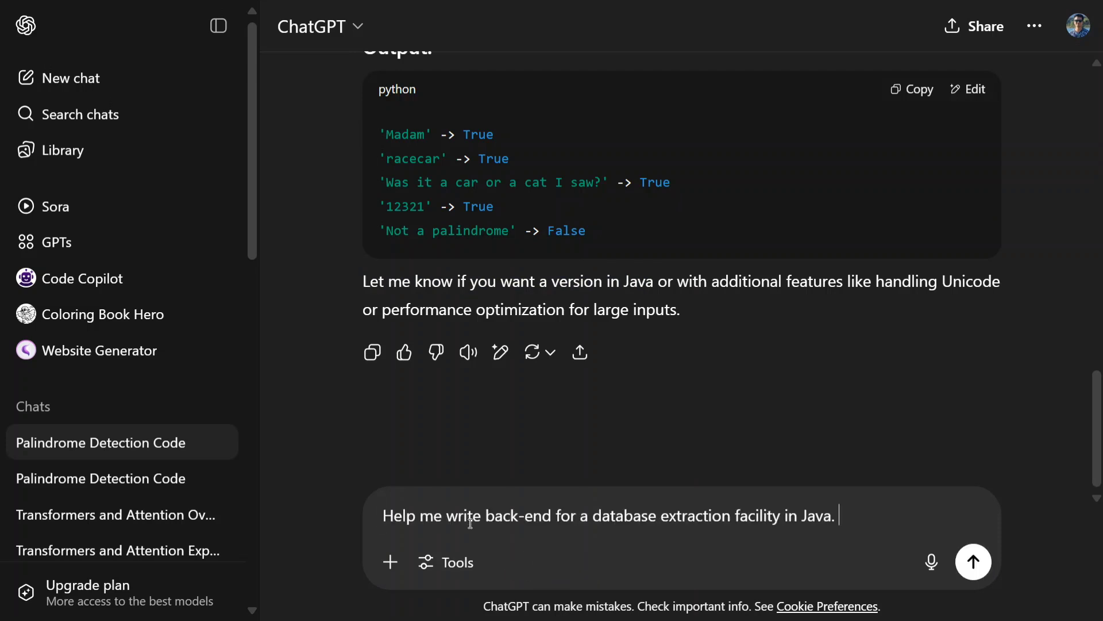
{"action": "key", "text": "Return"}
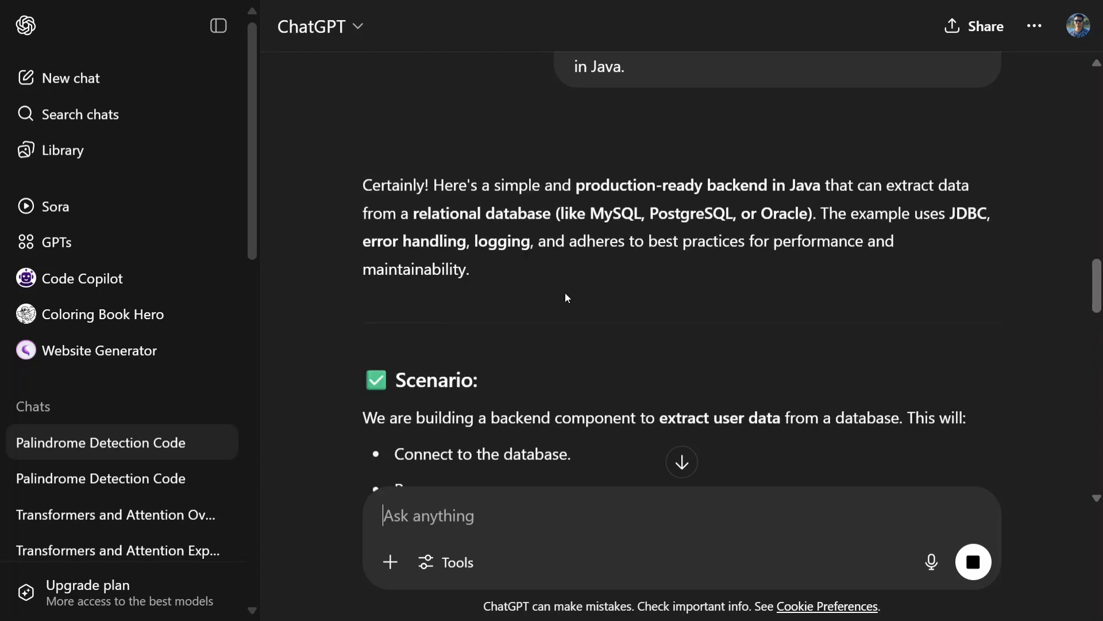
{"action": "left_click_drag", "start_coordinate": [564, 291], "coordinate": [364, 213]}
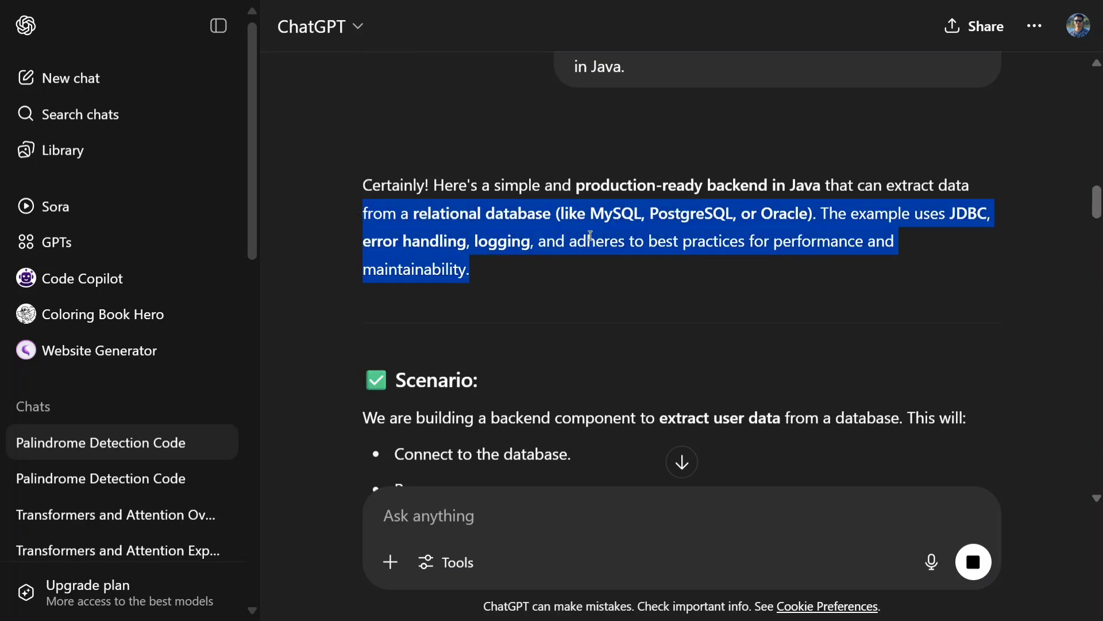
{"action": "scroll", "coordinate": [598, 239], "scroll_direction": "down", "scroll_amount": 5}
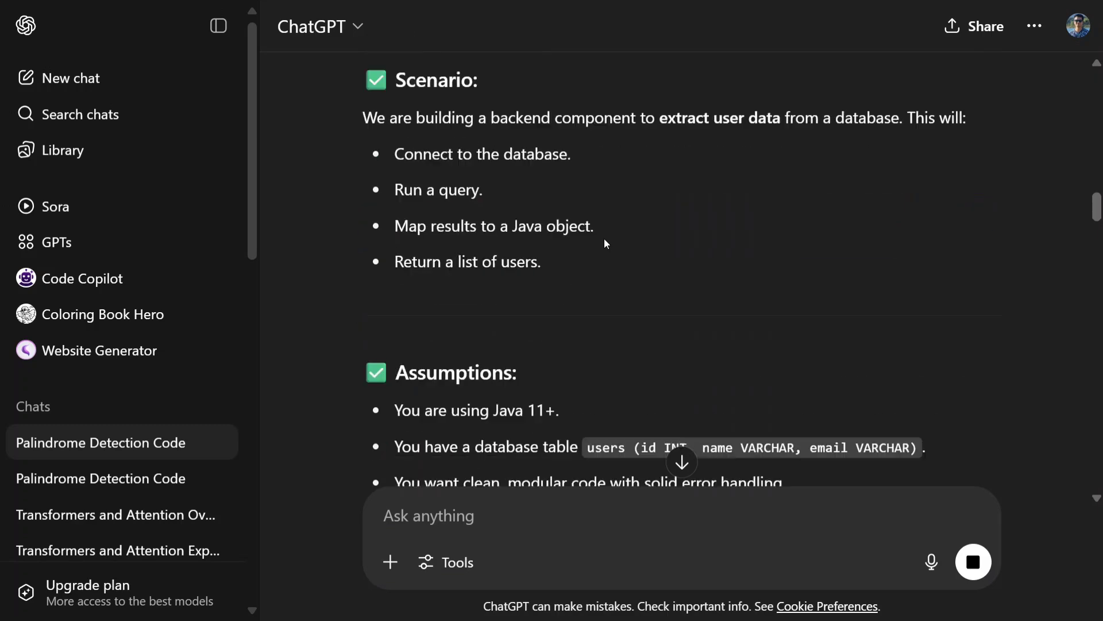
{"action": "scroll", "coordinate": [604, 239], "scroll_direction": "down", "scroll_amount": 3}
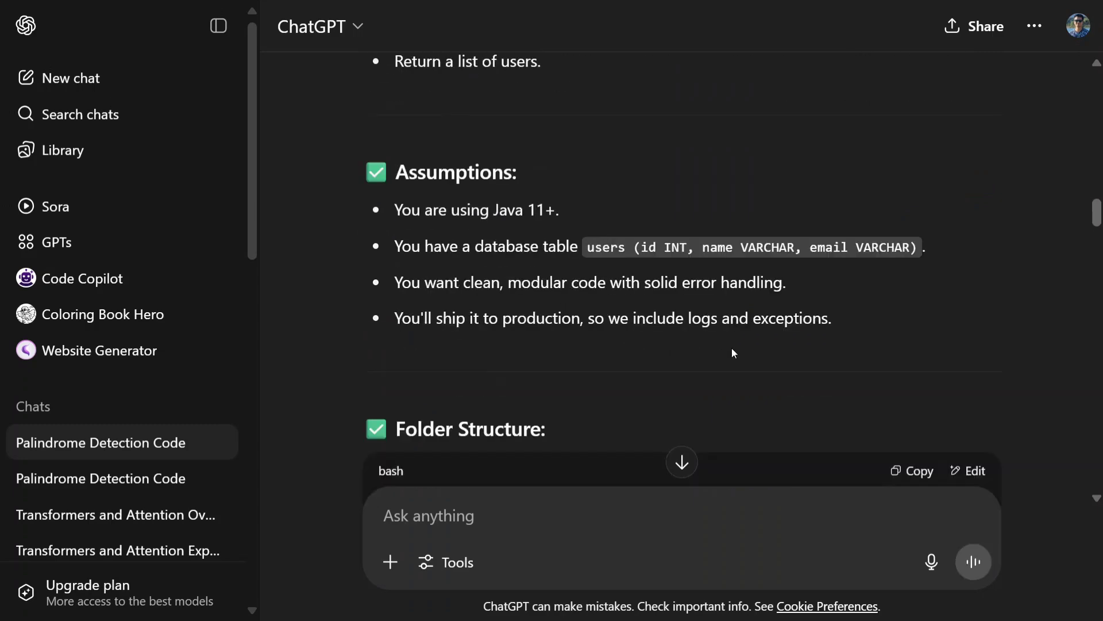
{"action": "scroll", "coordinate": [658, 336], "scroll_direction": "down", "scroll_amount": 5}
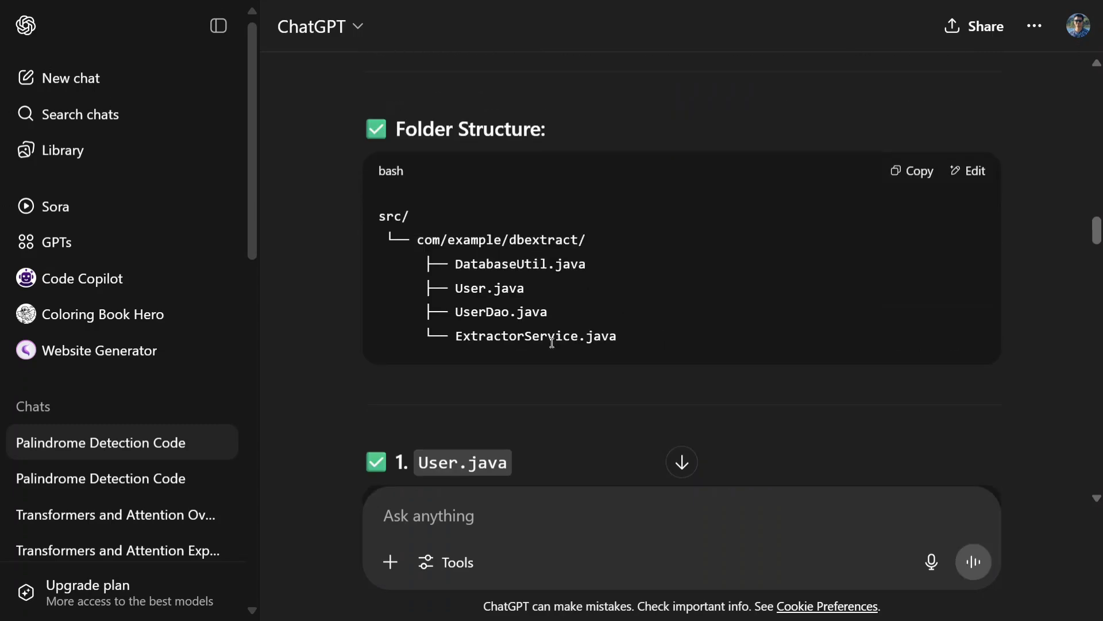
{"action": "scroll", "coordinate": [641, 351], "scroll_direction": "down", "scroll_amount": 7}
{"action": "scroll", "coordinate": [645, 340], "scroll_direction": "down", "scroll_amount": 9}
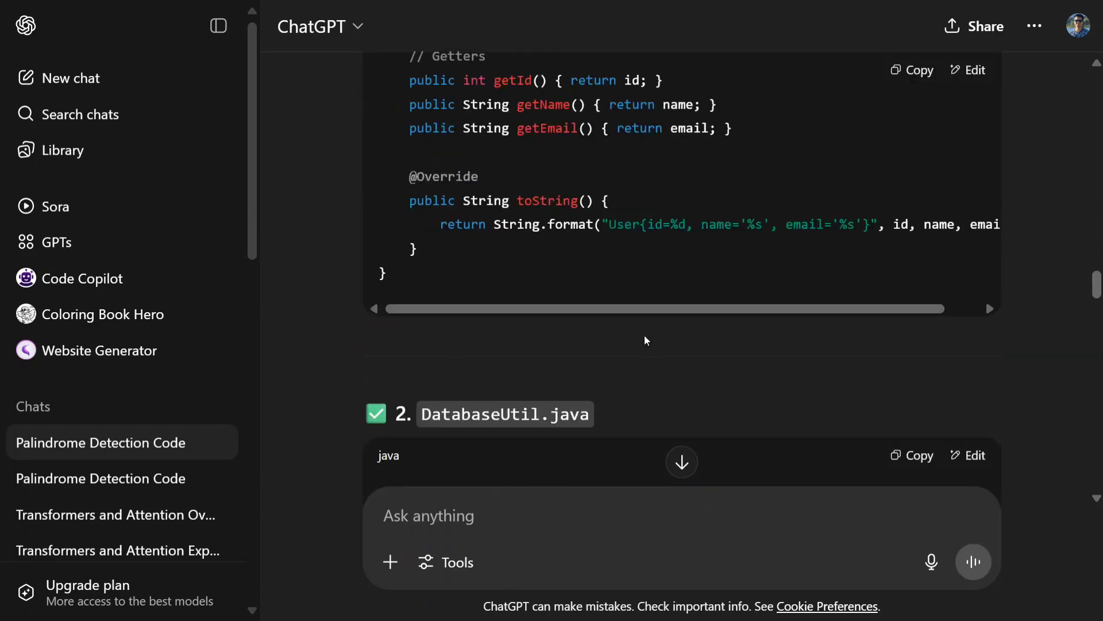
{"action": "scroll", "coordinate": [645, 339], "scroll_direction": "down", "scroll_amount": 10}
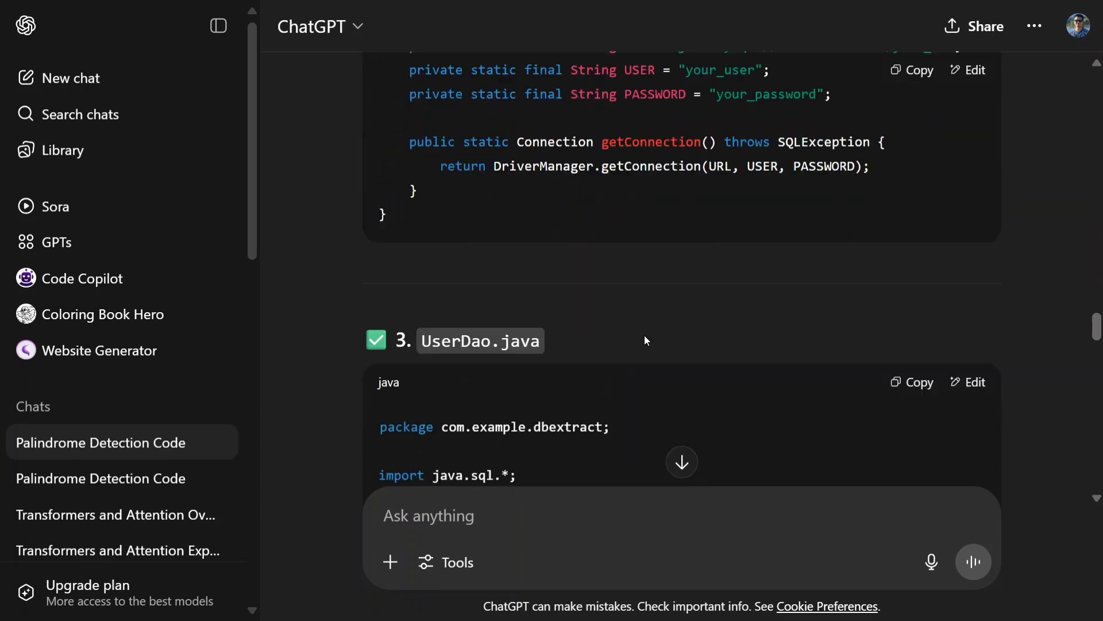
{"action": "scroll", "coordinate": [644, 335], "scroll_direction": "down", "scroll_amount": 7}
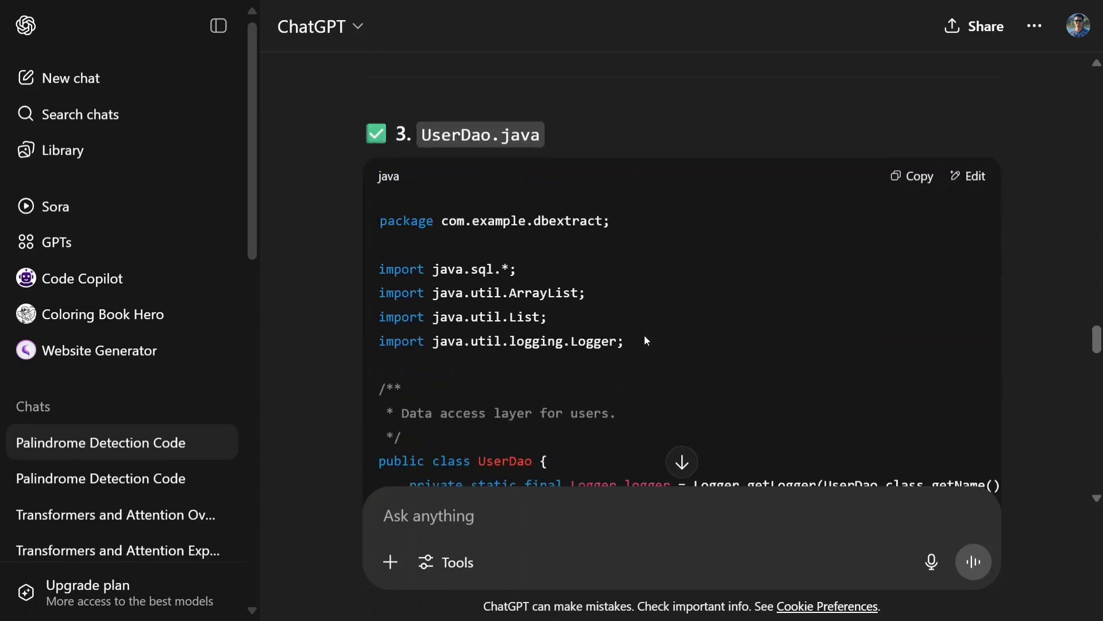
{"action": "scroll", "coordinate": [643, 336], "scroll_direction": "down", "scroll_amount": 18}
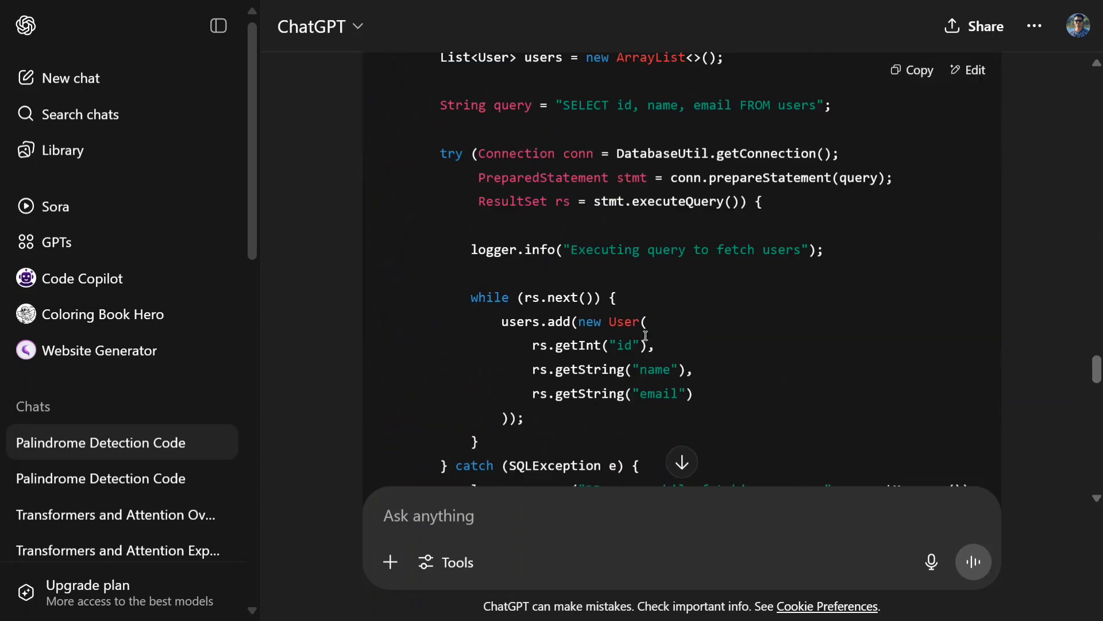
{"action": "scroll", "coordinate": [645, 340], "scroll_direction": "down", "scroll_amount": 15}
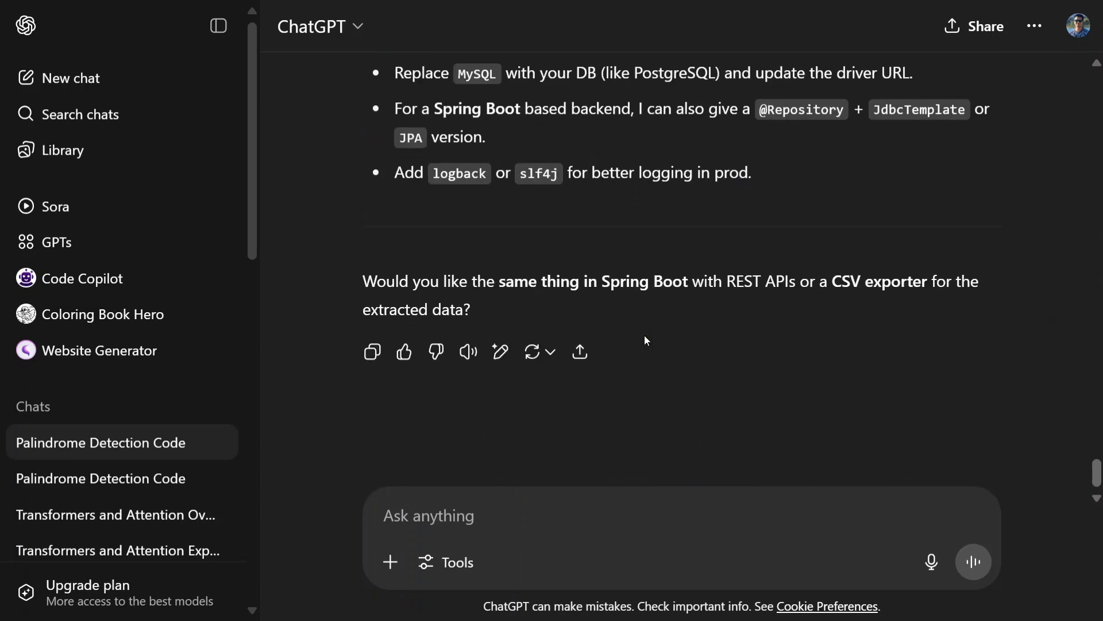
{"action": "scroll", "coordinate": [644, 341], "scroll_direction": "up", "scroll_amount": 20}
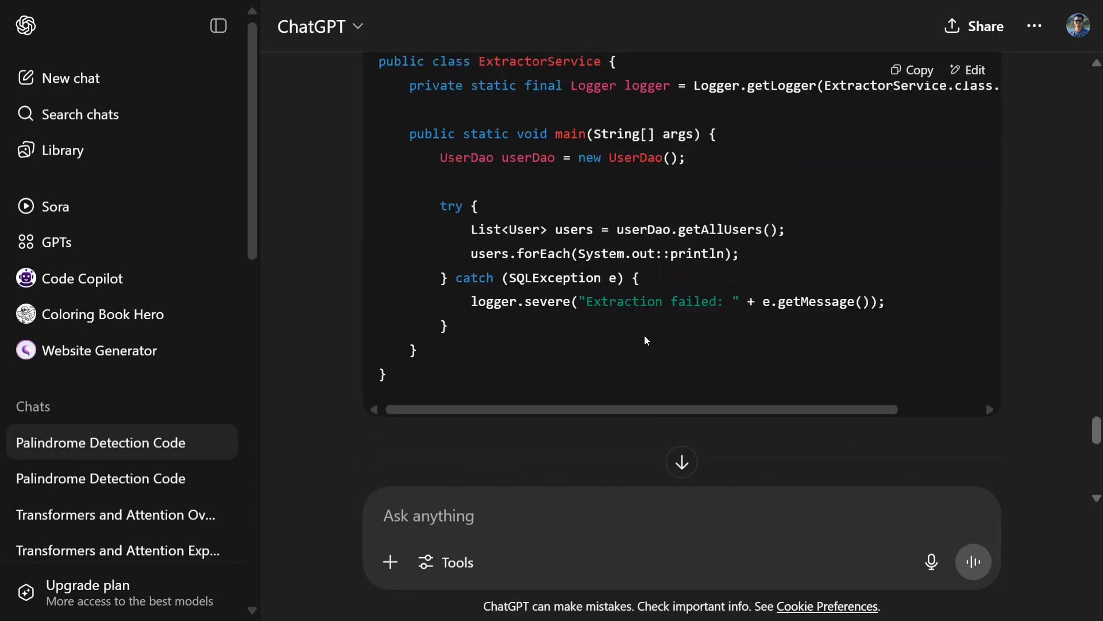
{"action": "scroll", "coordinate": [645, 340], "scroll_direction": "up", "scroll_amount": 20}
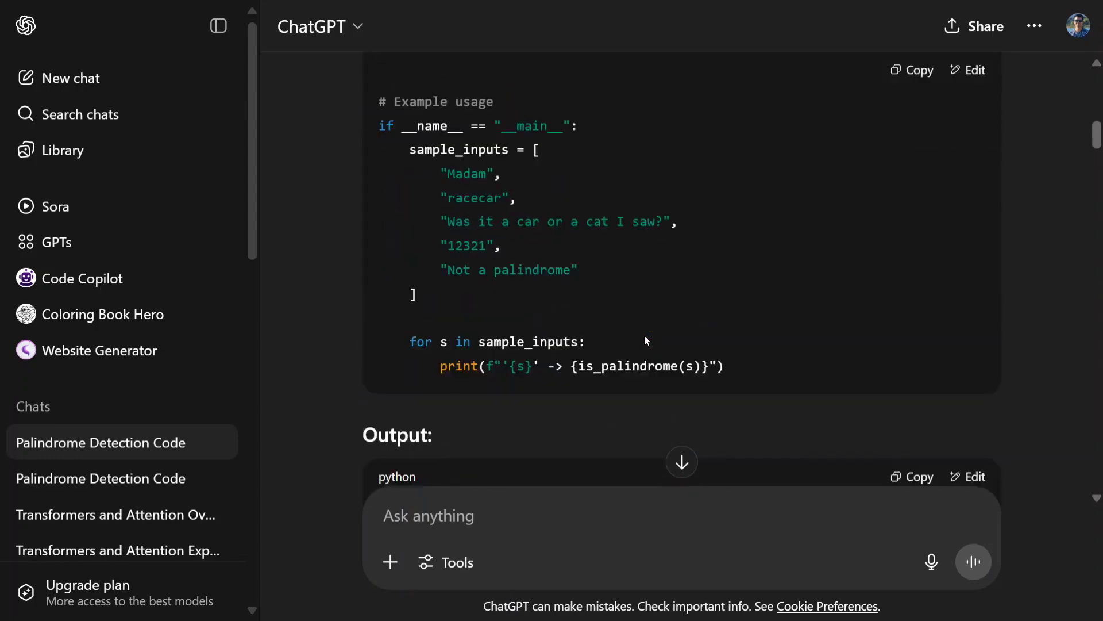